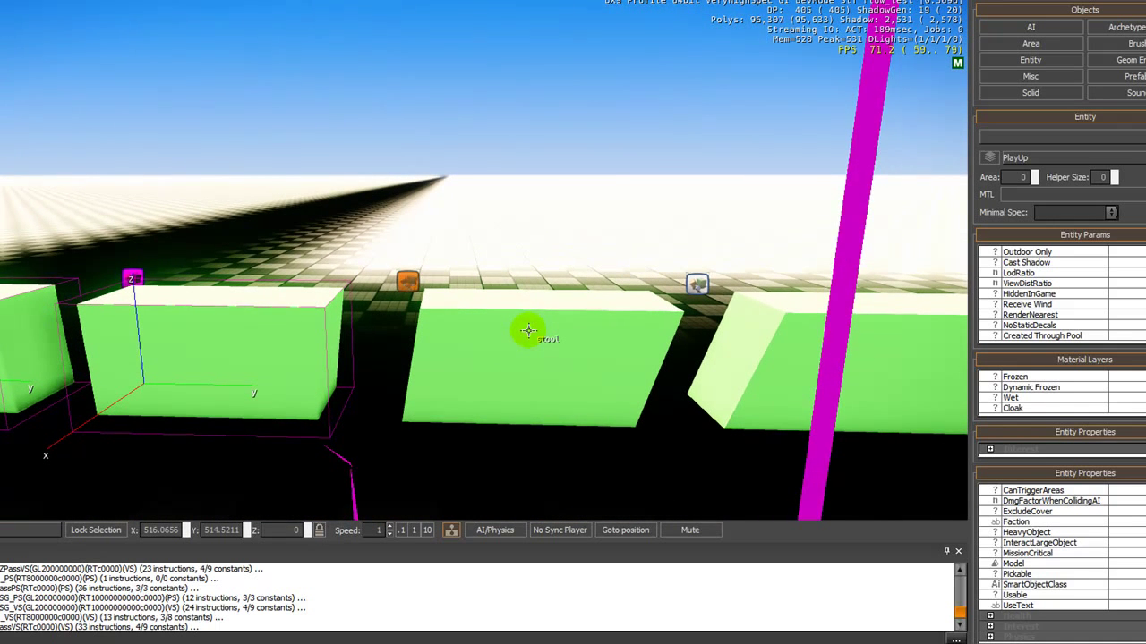
- Place a ProximityTrigger entity from the Triggers category in the level, just beyond the row of green stools
{"action": "left_click", "coordinate": [719, 307]}
{"action": "left_click", "coordinate": [721, 315]}
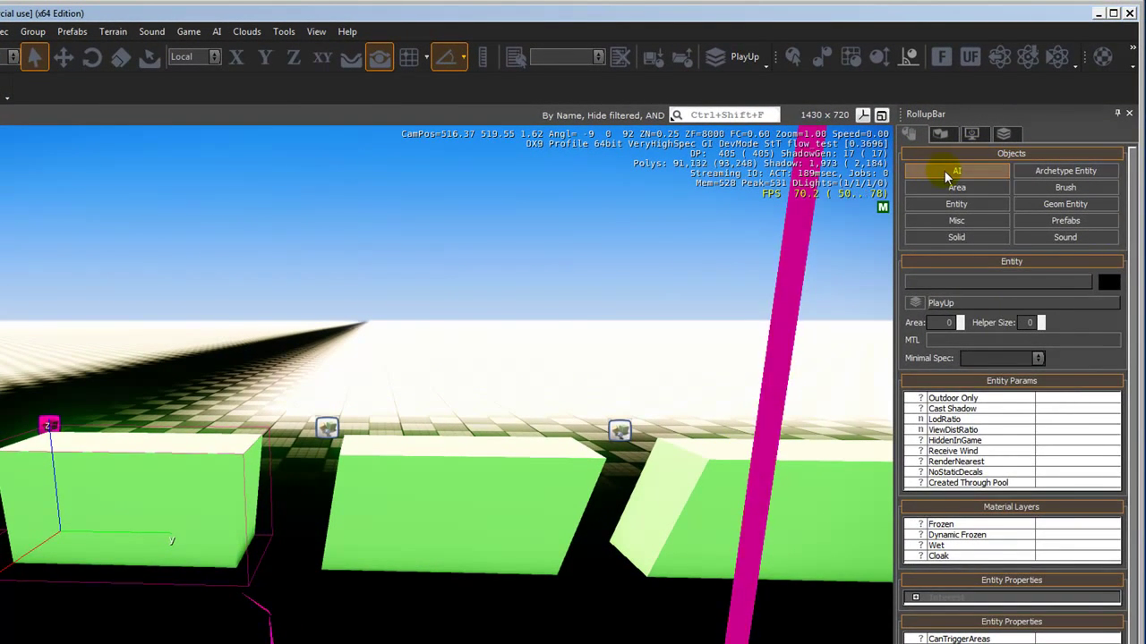
{"action": "left_click", "coordinate": [948, 173]}
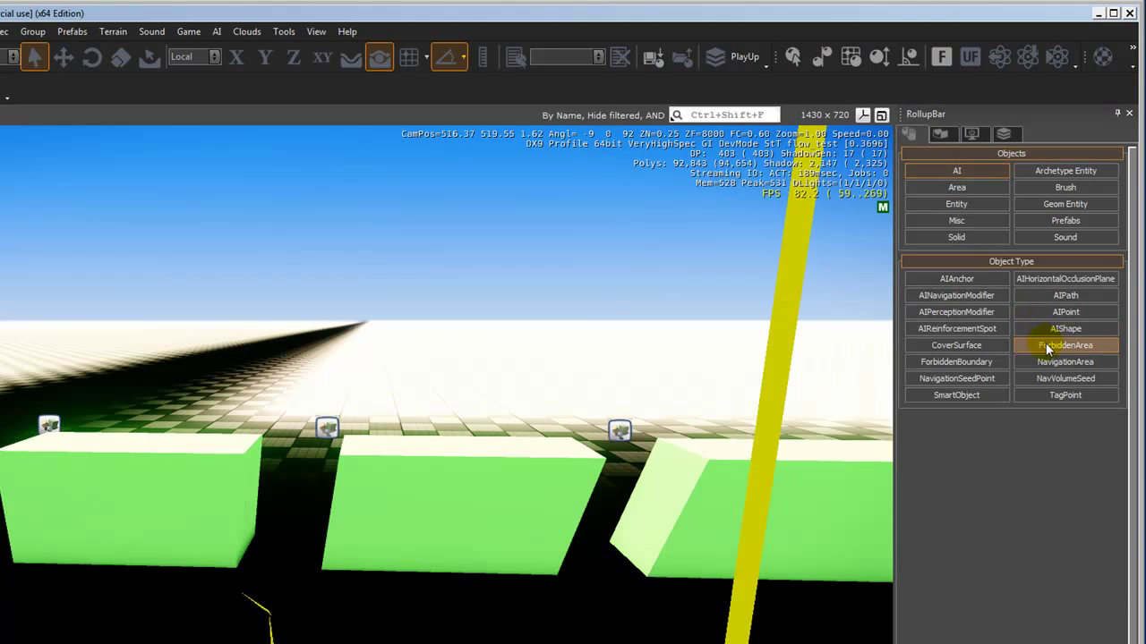
{"action": "left_click", "coordinate": [953, 206]}
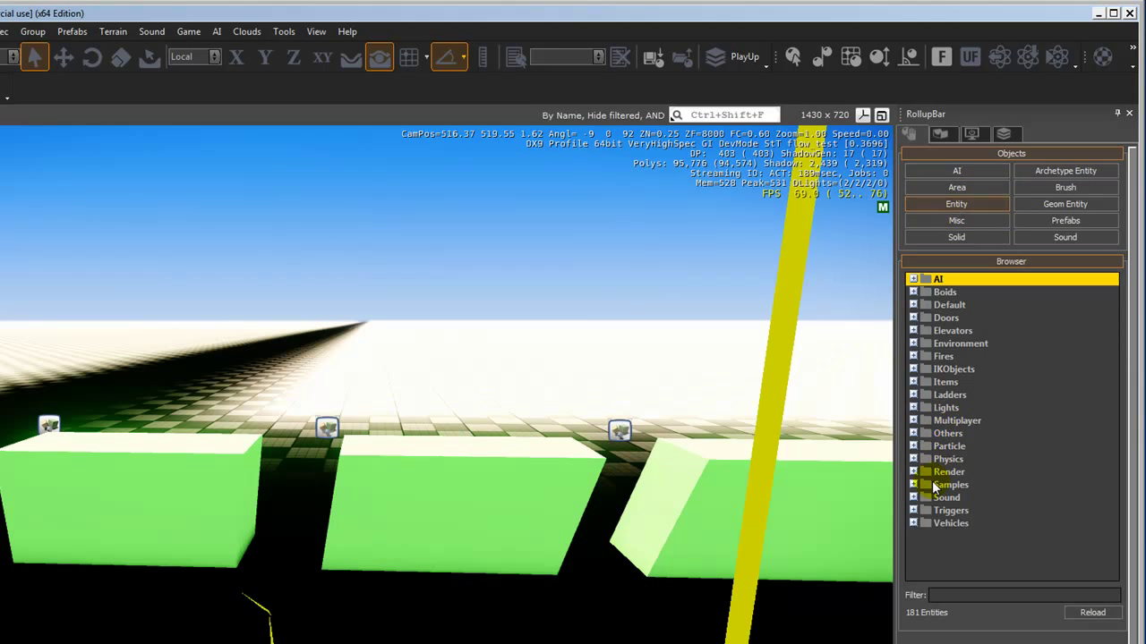
{"action": "left_click", "coordinate": [912, 511]}
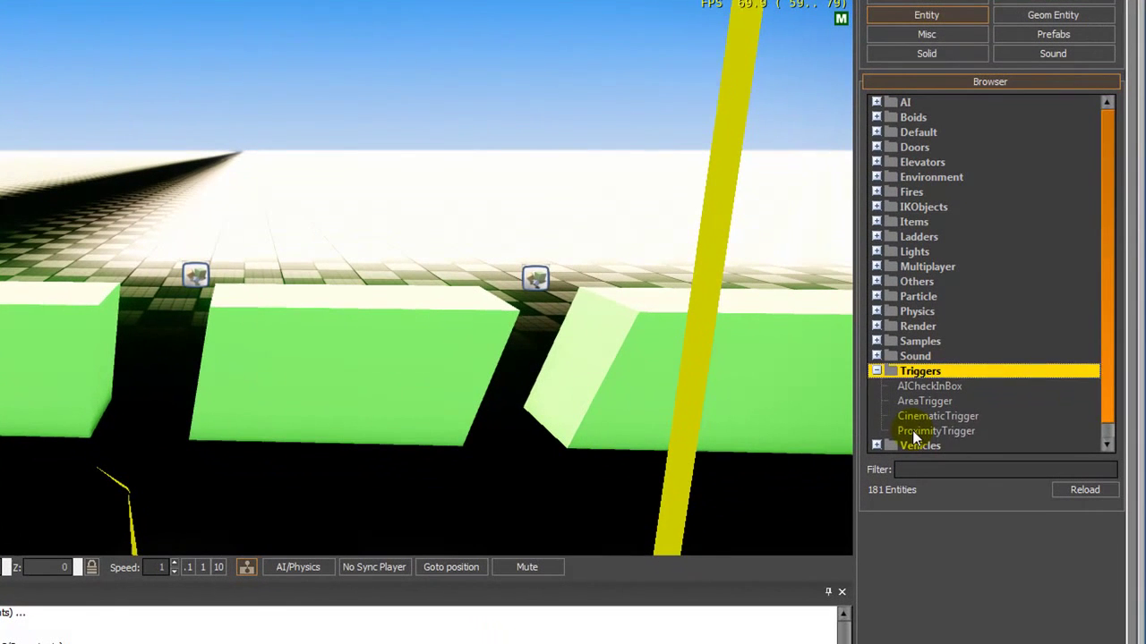
{"action": "left_click", "coordinate": [912, 431]}
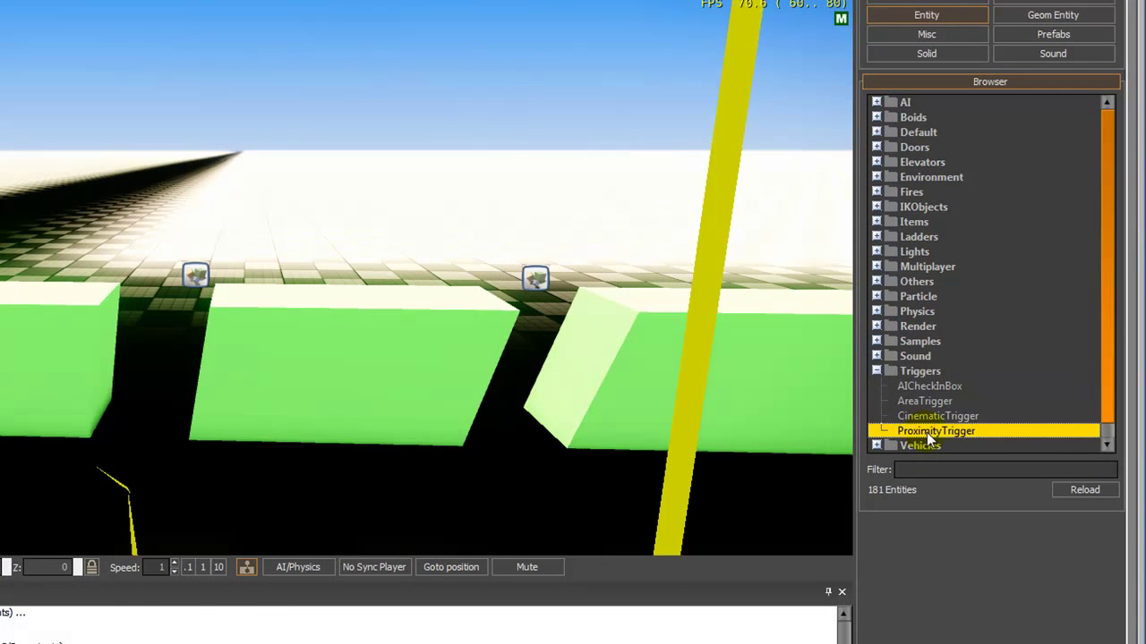
{"action": "left_click_drag", "start_coordinate": [920, 433], "coordinate": [173, 238]}
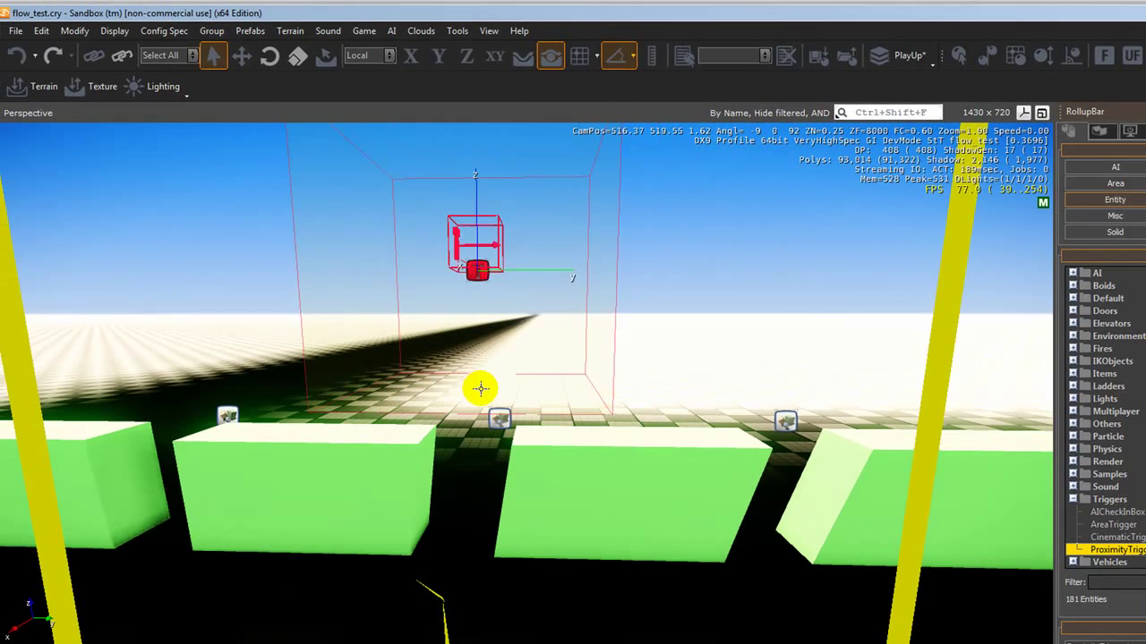
{"action": "left_click_drag", "start_coordinate": [480, 388], "coordinate": [568, 232]}
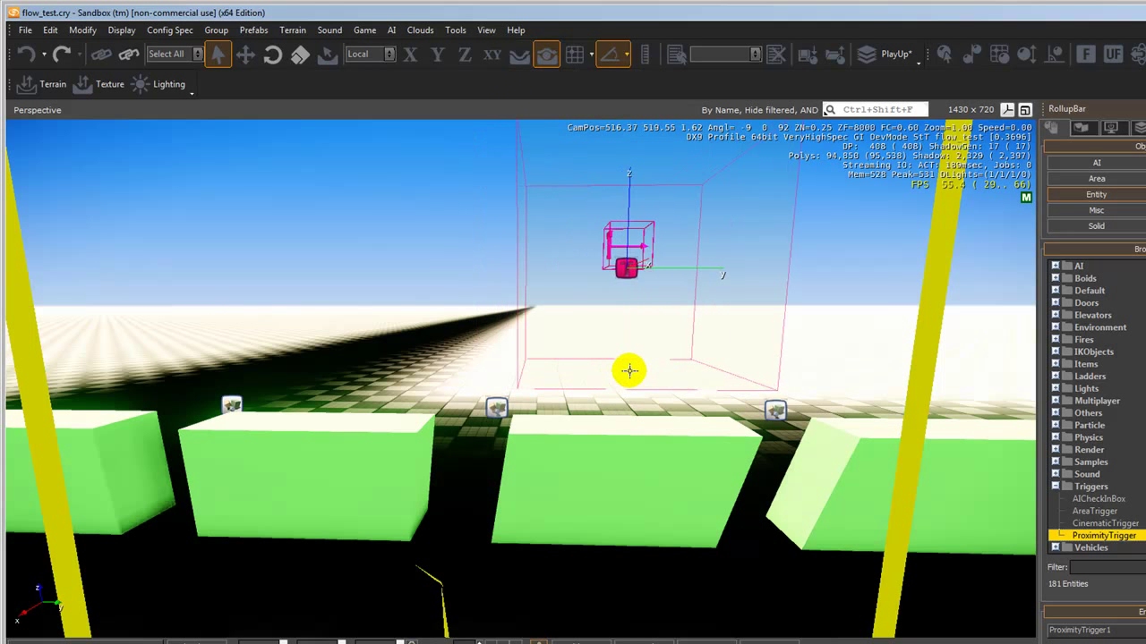
{"action": "left_click", "coordinate": [577, 378]}
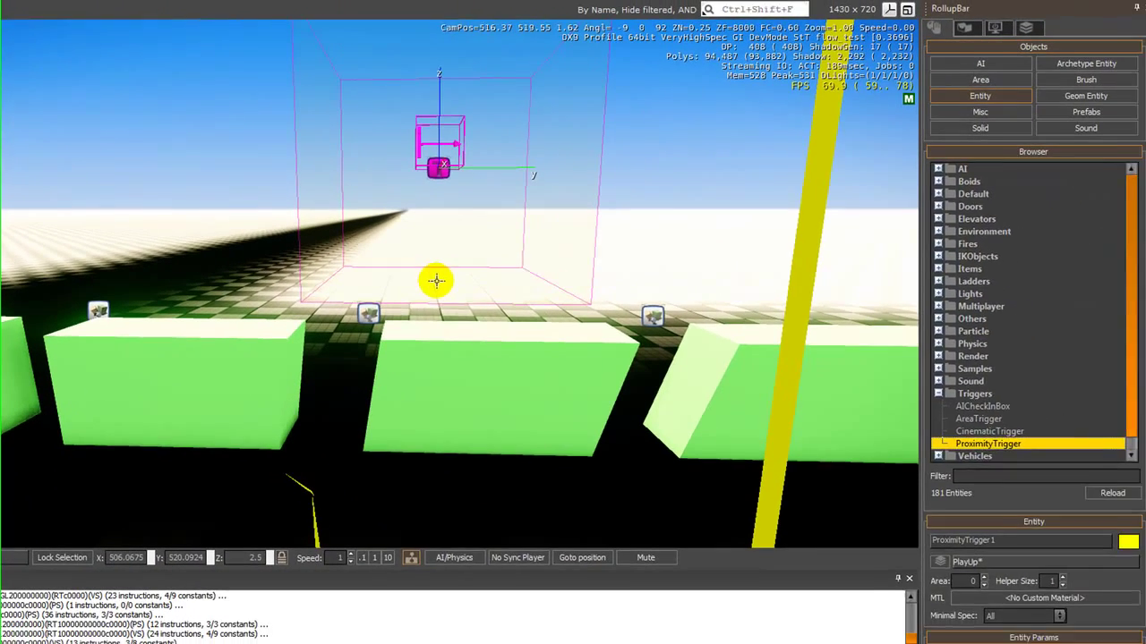
{"action": "left_click", "coordinate": [574, 317]}
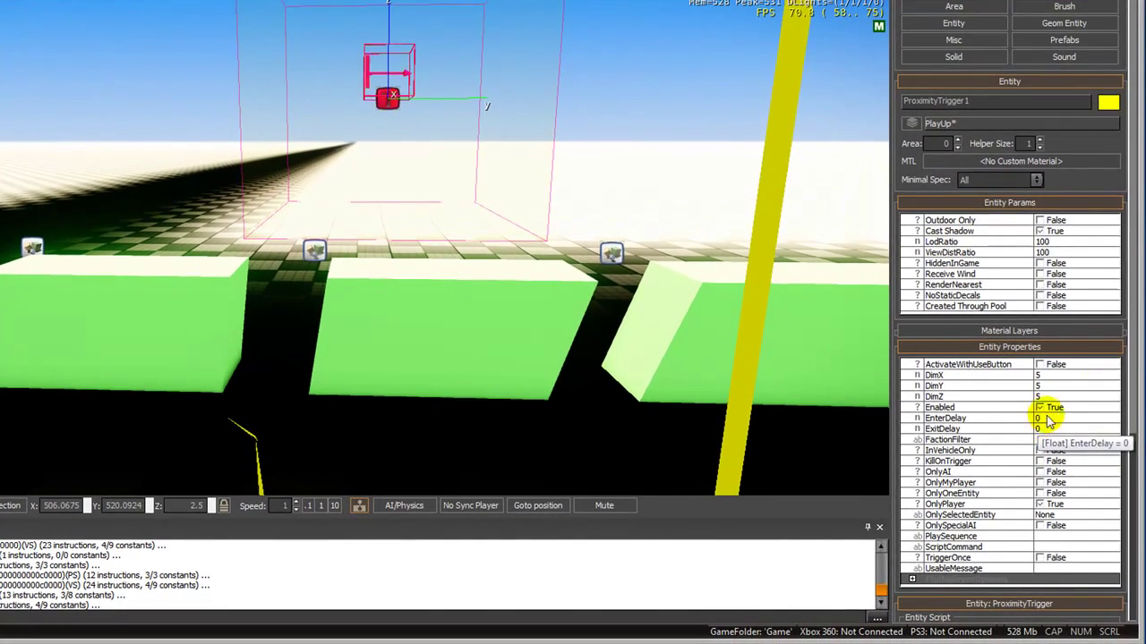
- Set the proximity trigger's DimZ to 2
{"action": "left_click_drag", "start_coordinate": [1135, 258], "coordinate": [1137, 367]}
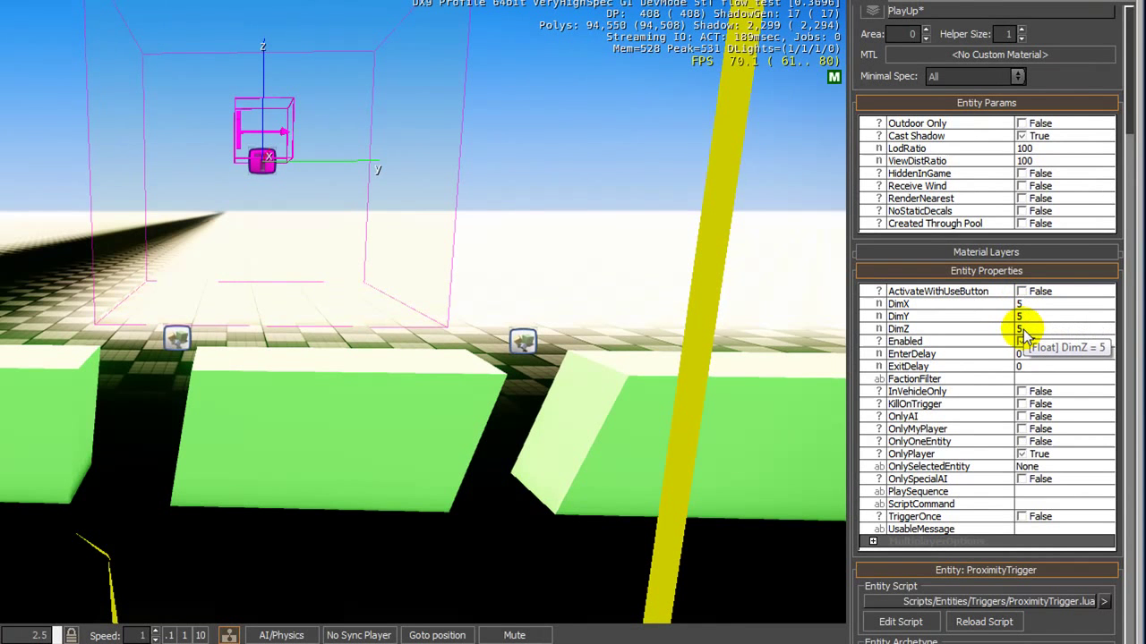
{"action": "left_click", "coordinate": [1021, 329]}
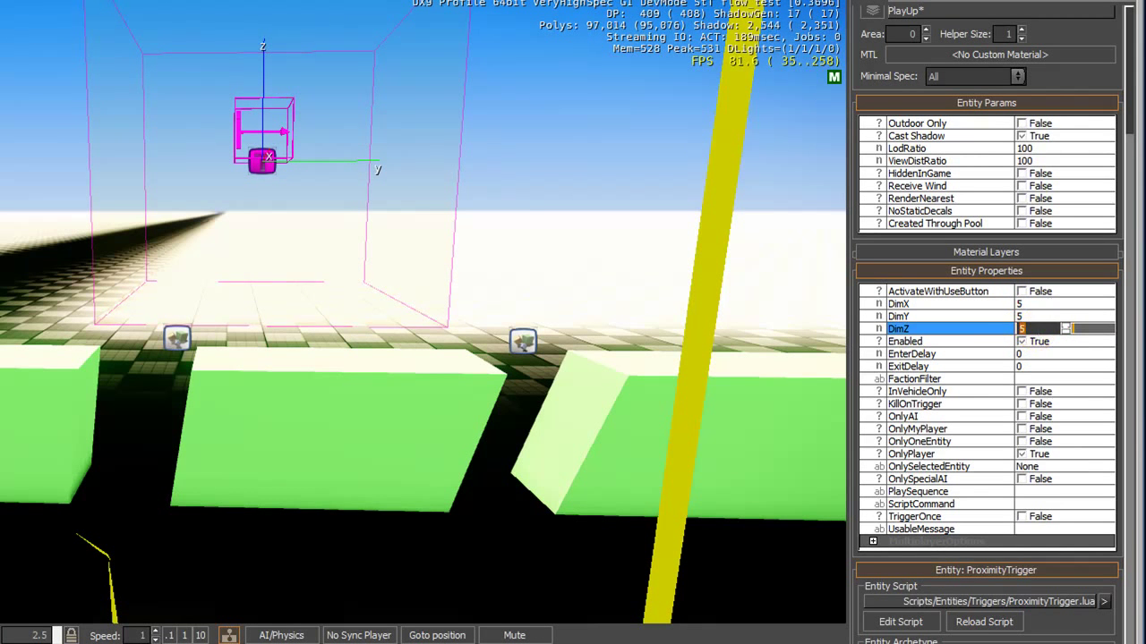
{"action": "type", "text": "2"}
{"action": "left_click", "coordinate": [1038, 317]}
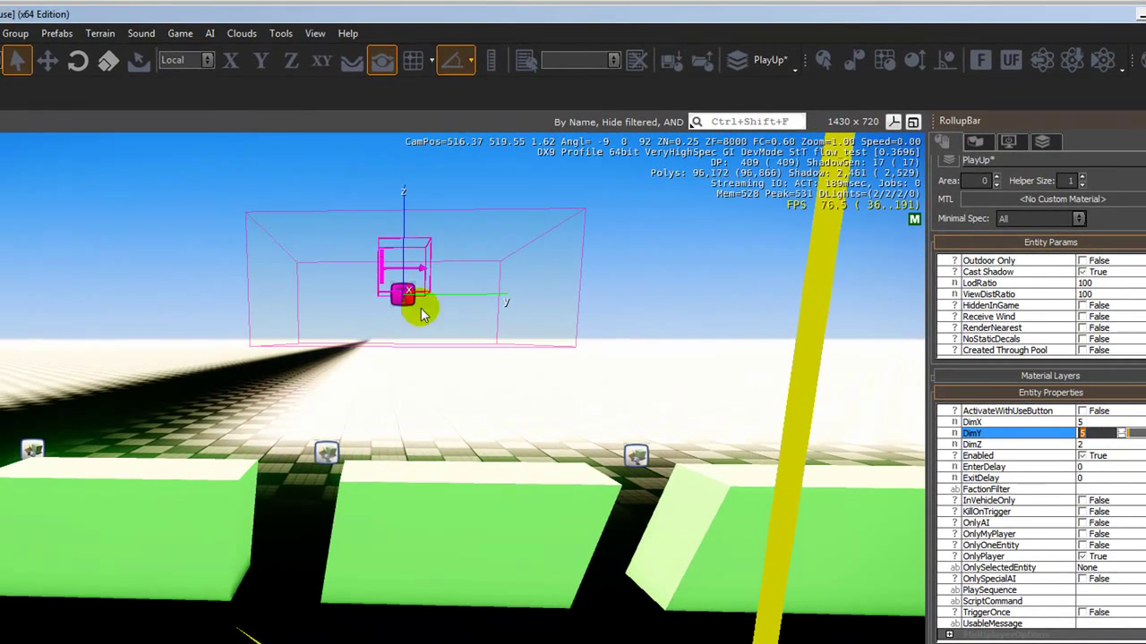
- Lower the proximity trigger to a Z of about 1.03 and shift it along X to about 510.3, near the stools
{"action": "left_click", "coordinate": [402, 216]}
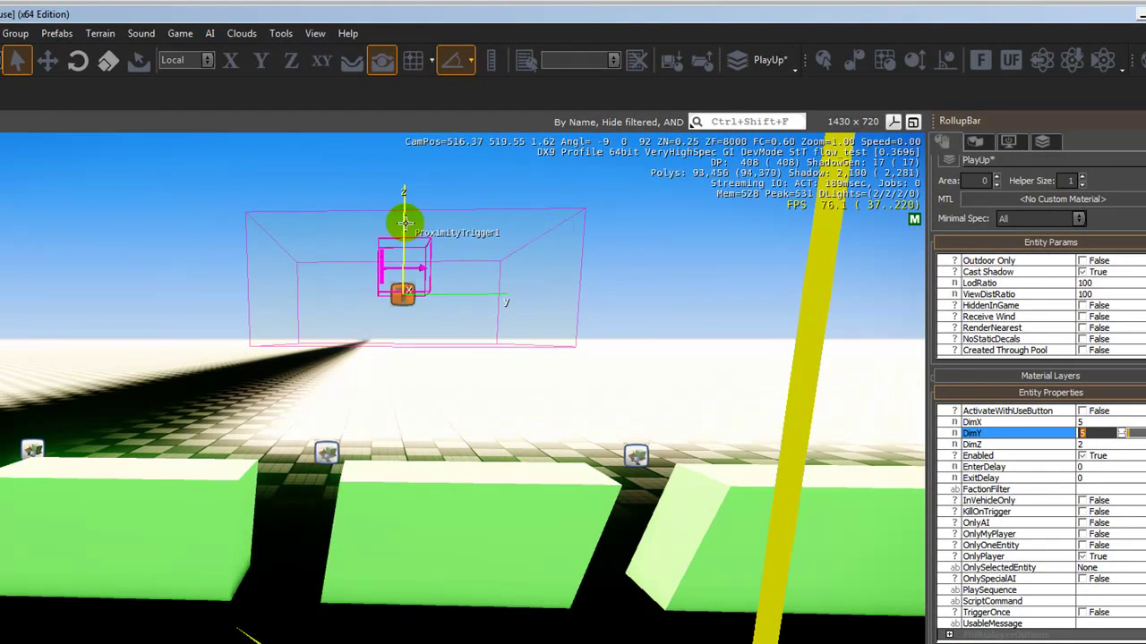
{"action": "left_click", "coordinate": [48, 62]}
{"action": "left_click", "coordinate": [412, 190]}
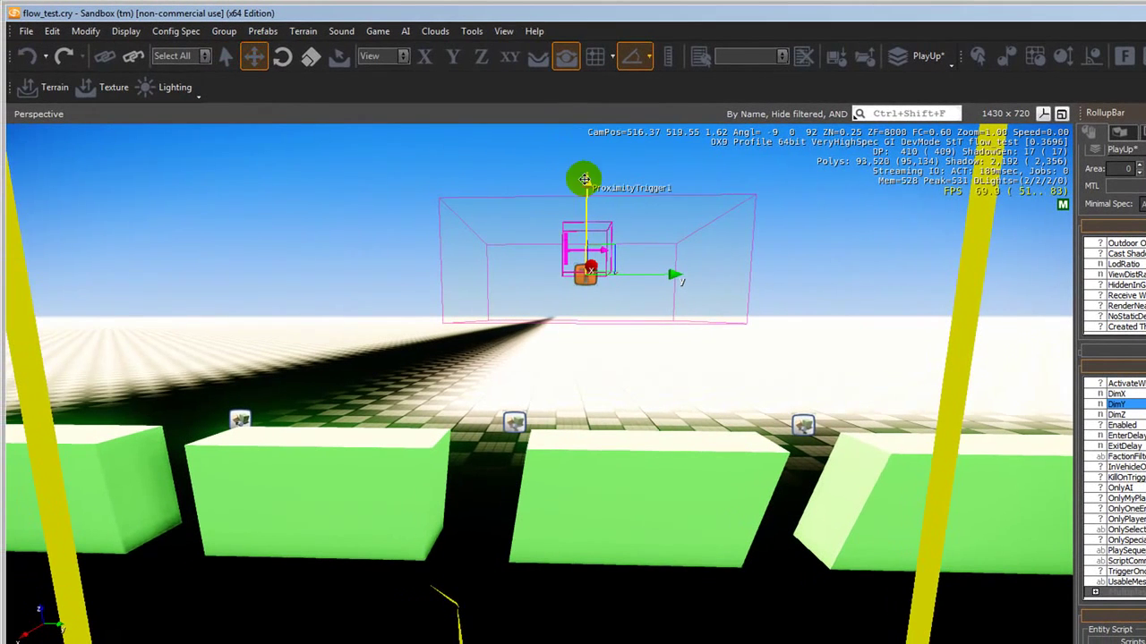
{"action": "left_click_drag", "start_coordinate": [586, 180], "coordinate": [586, 256]}
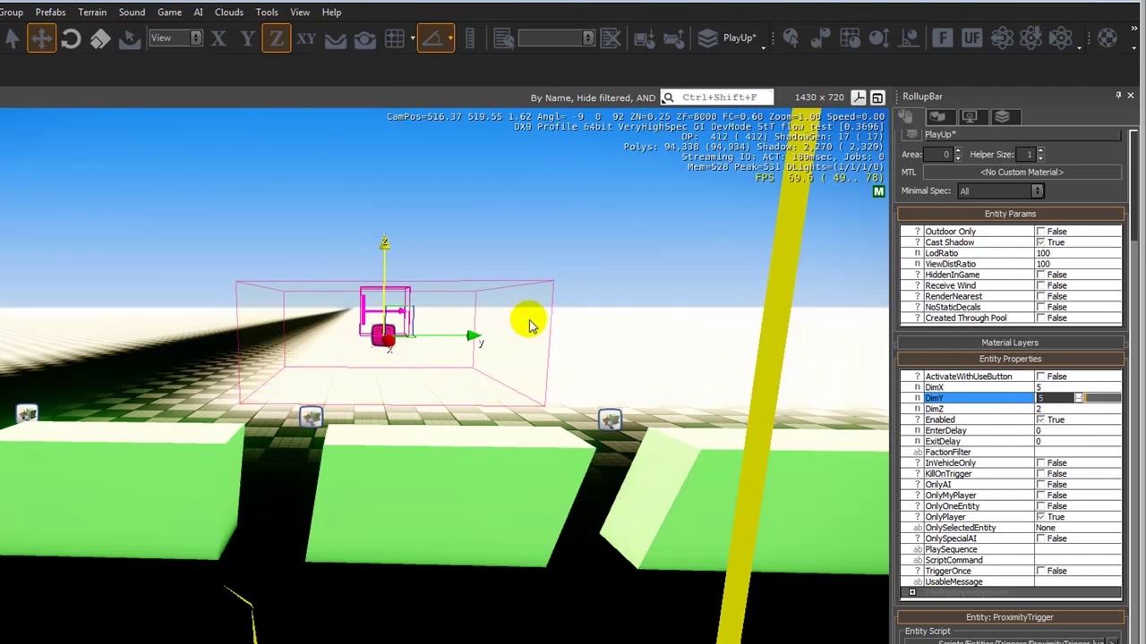
{"action": "mouse_move", "coordinate": [619, 348]}
{"action": "right_mouse_down"}
{"action": "mouse_move", "coordinate": [614, 340]}
{"action": "mouse_move", "coordinate": [618, 349]}
{"action": "right_mouse_up"}
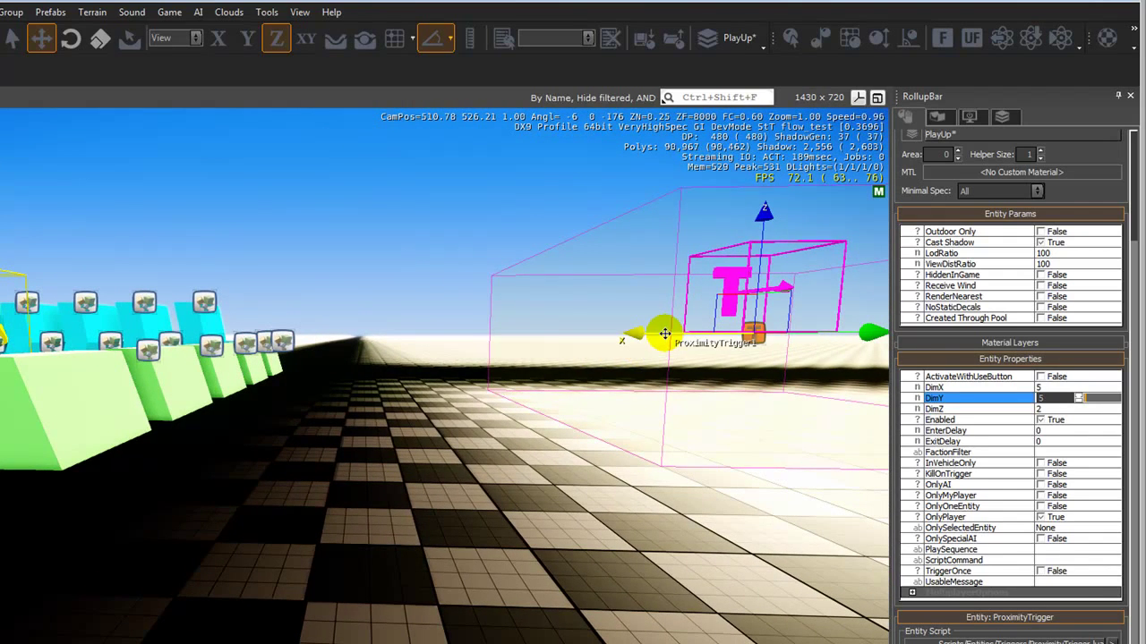
{"action": "left_click_drag", "start_coordinate": [665, 334], "coordinate": [317, 298]}
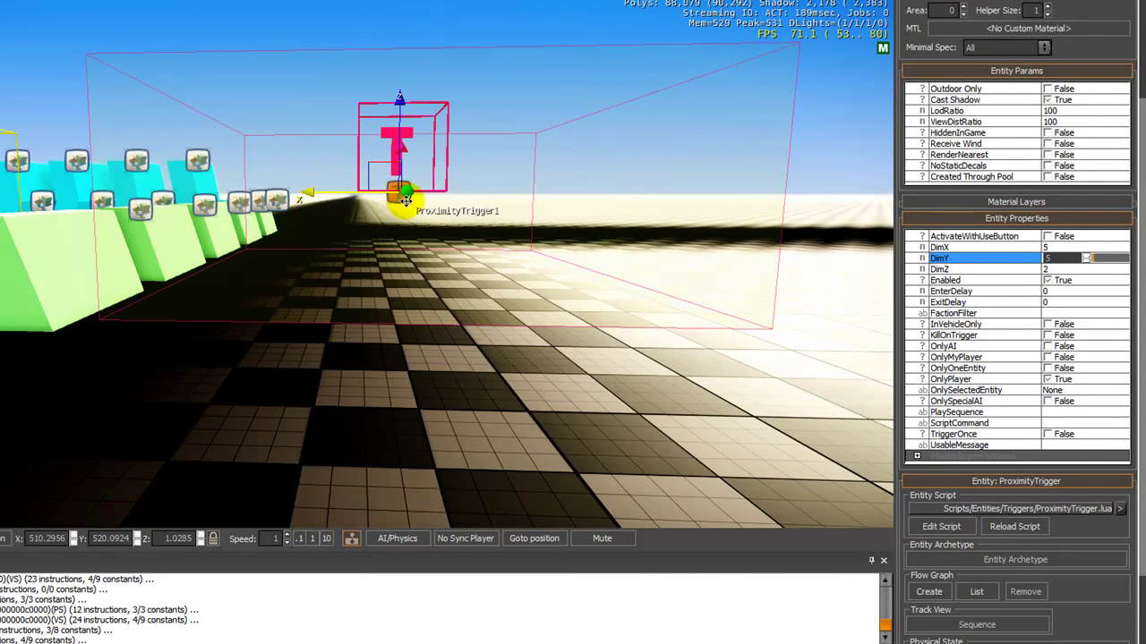
- Create a flow graph for the proximity trigger in a new group named "trigger"
{"action": "right_click", "coordinate": [394, 195]}
{"action": "left_click", "coordinate": [428, 208]}
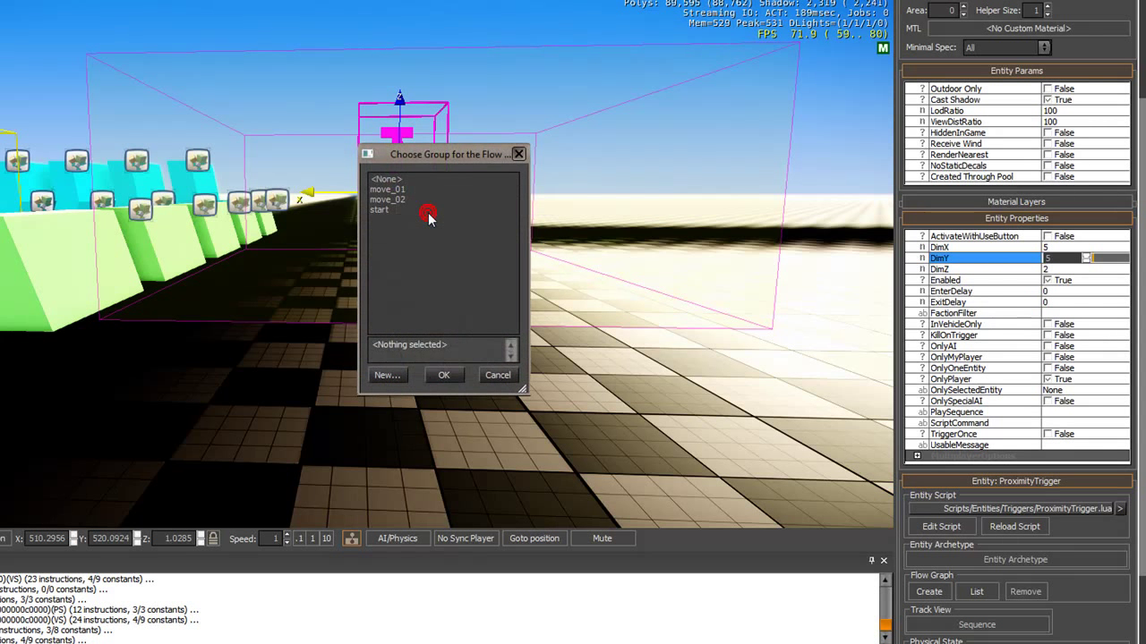
{"action": "left_click", "coordinate": [386, 377]}
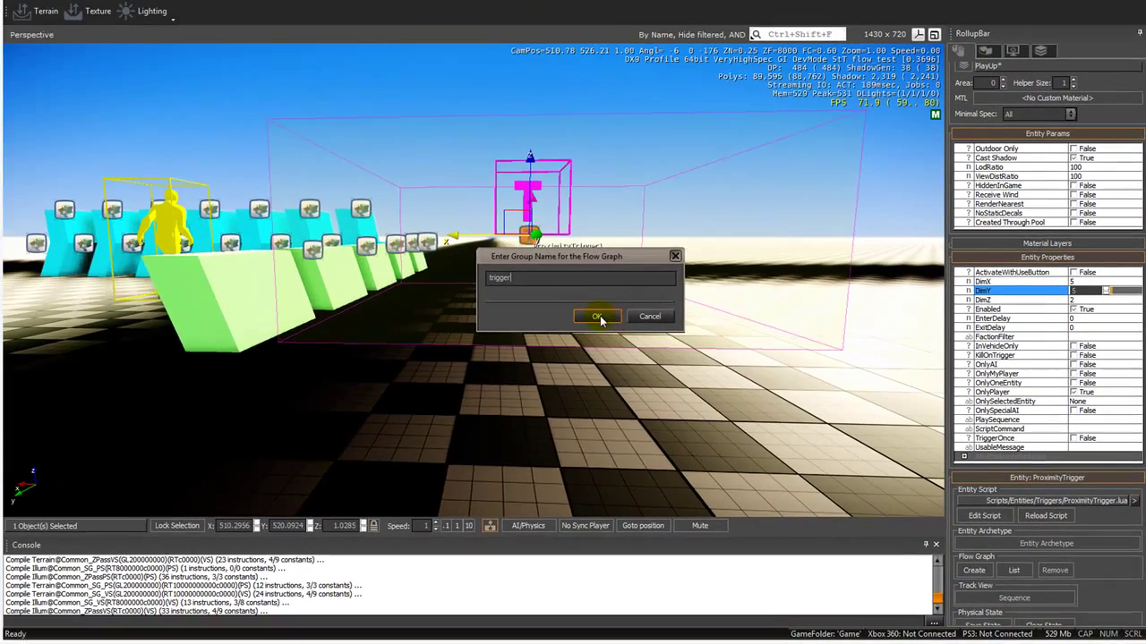
{"action": "left_click", "coordinate": [479, 288]}
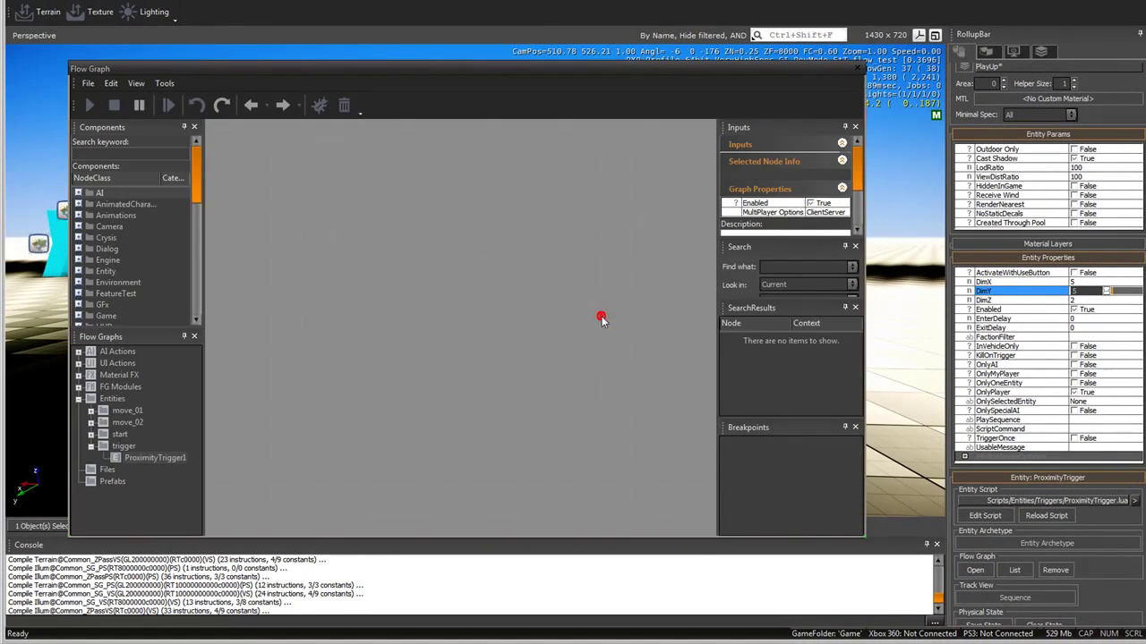
- Add the selected proximity trigger as a node in its flow graph and place it in the canvas's upper-left area
{"action": "left_click_drag", "start_coordinate": [499, 68], "coordinate": [533, 295]}
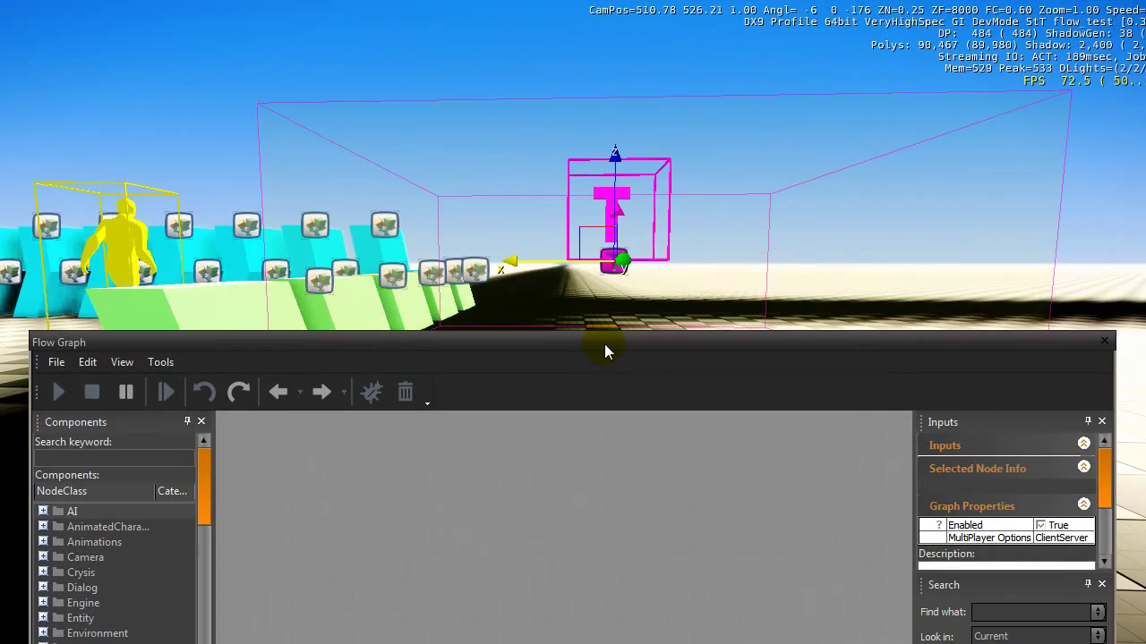
{"action": "left_click_drag", "start_coordinate": [606, 350], "coordinate": [618, 107]}
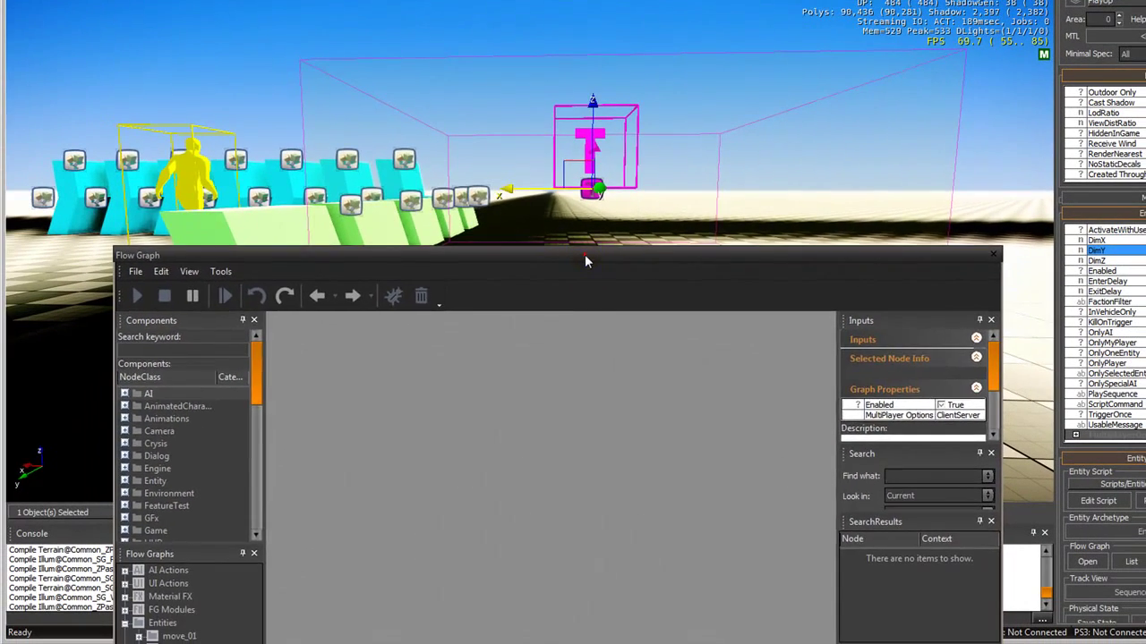
{"action": "left_click_drag", "start_coordinate": [596, 63], "coordinate": [600, 29]}
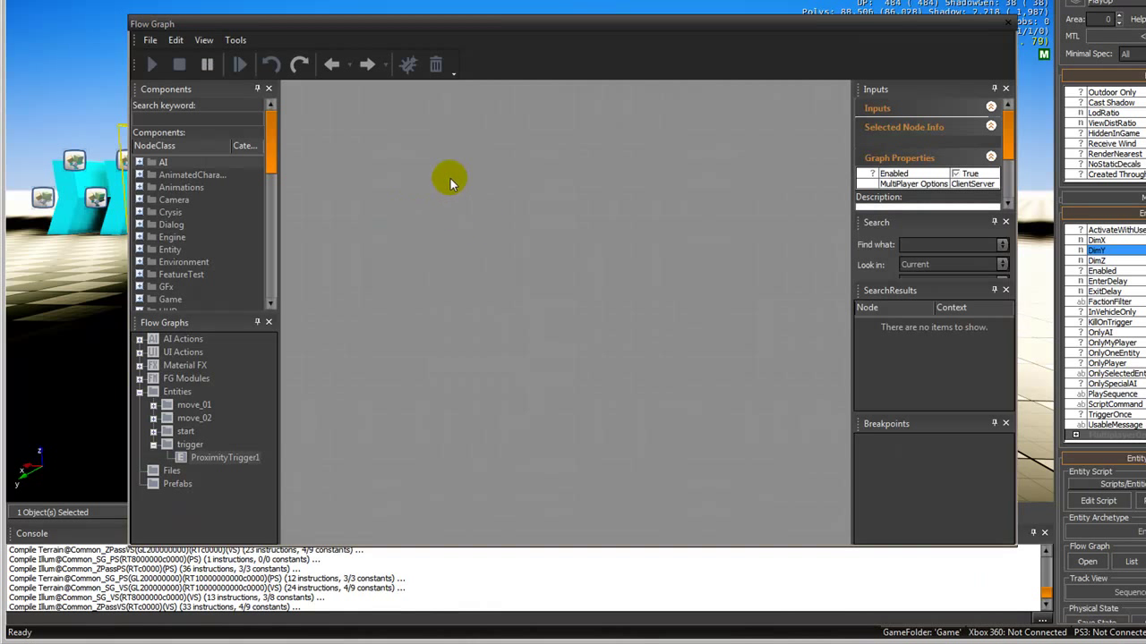
{"action": "right_click", "coordinate": [449, 183]}
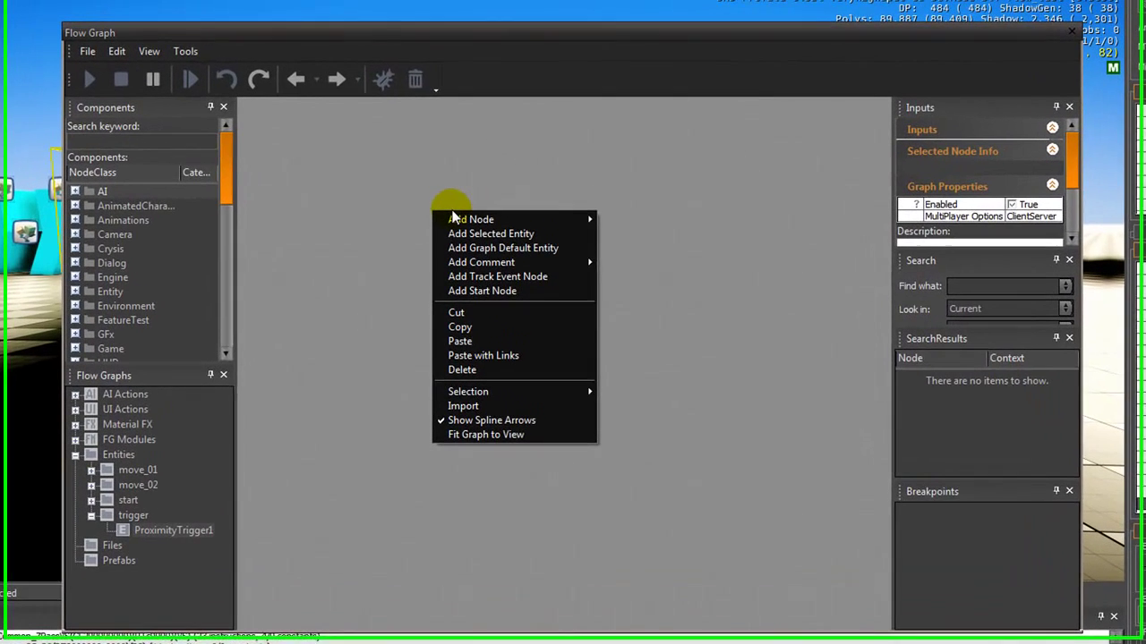
{"action": "left_click", "coordinate": [490, 238]}
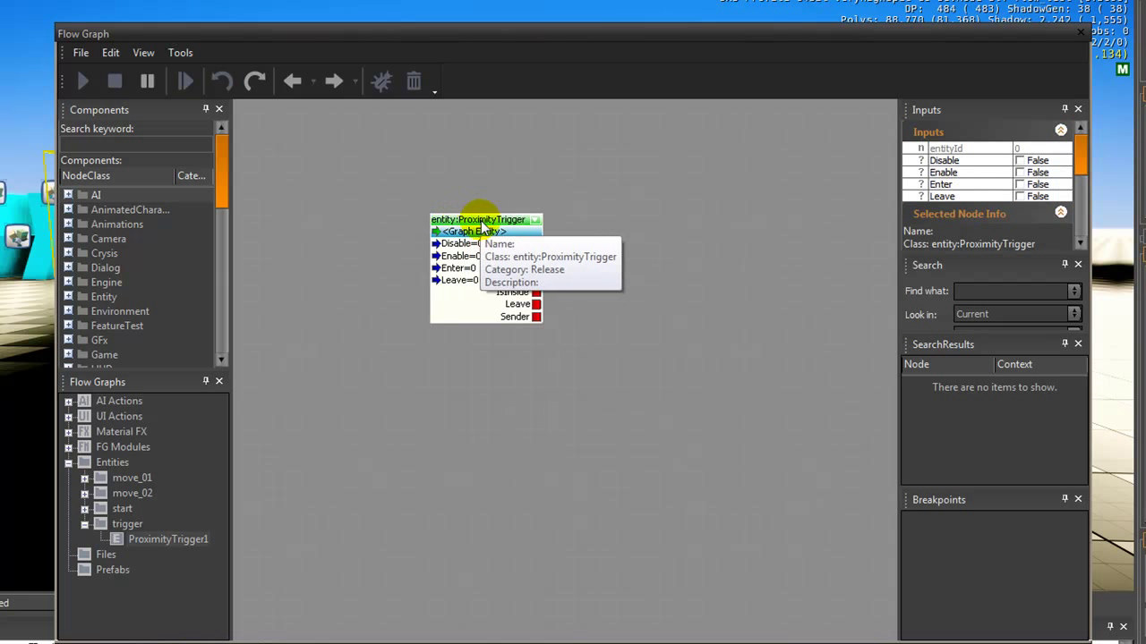
{"action": "left_click_drag", "start_coordinate": [492, 220], "coordinate": [447, 206]}
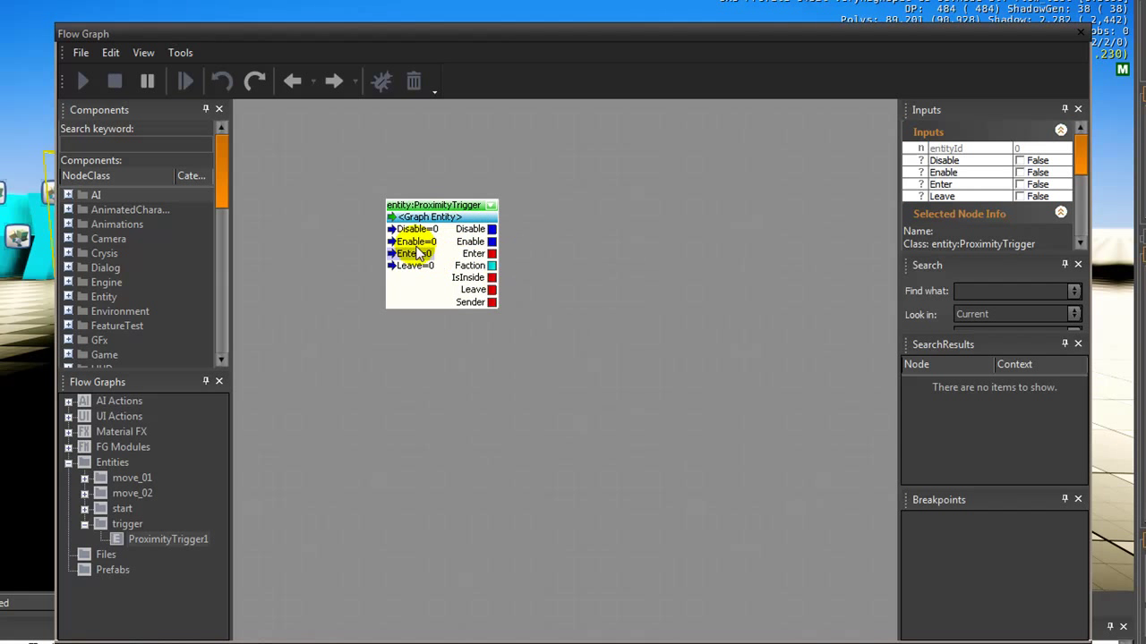
- Move the Flow Graph window down to uncover the trigger in the viewport, and close the window
{"action": "left_click_drag", "start_coordinate": [596, 36], "coordinate": [567, 307]}
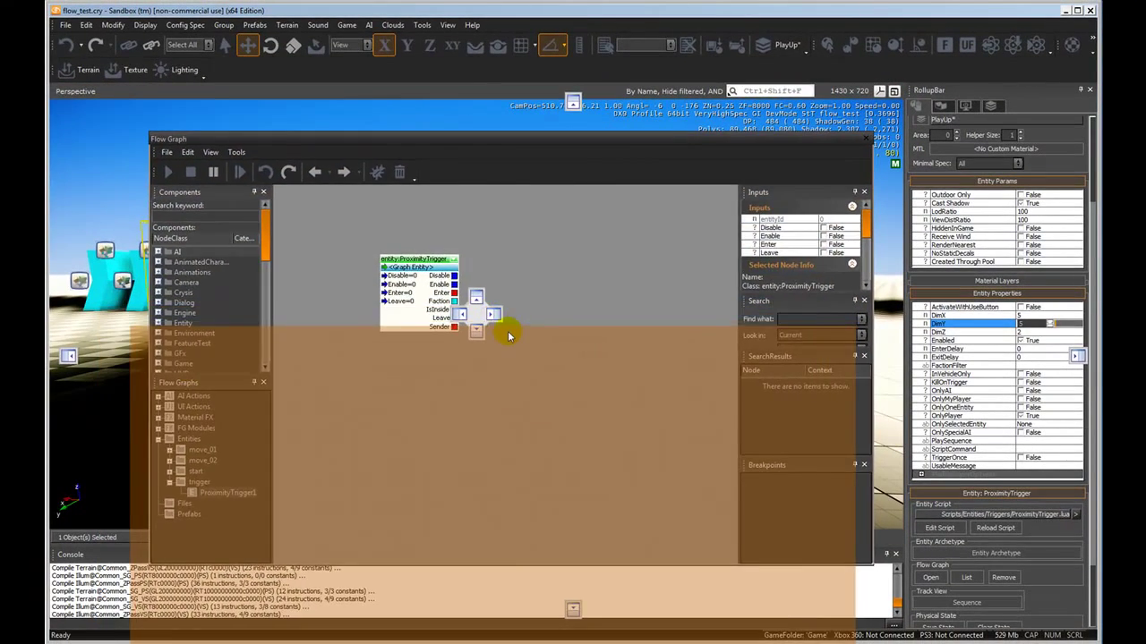
{"action": "left_click_drag", "start_coordinate": [508, 330], "coordinate": [505, 333]}
{"action": "mouse_move", "coordinate": [573, 258]}
{"action": "right_mouse_down"}
{"action": "mouse_move", "coordinate": [568, 250]}
{"action": "mouse_move", "coordinate": [573, 258]}
{"action": "right_mouse_up"}
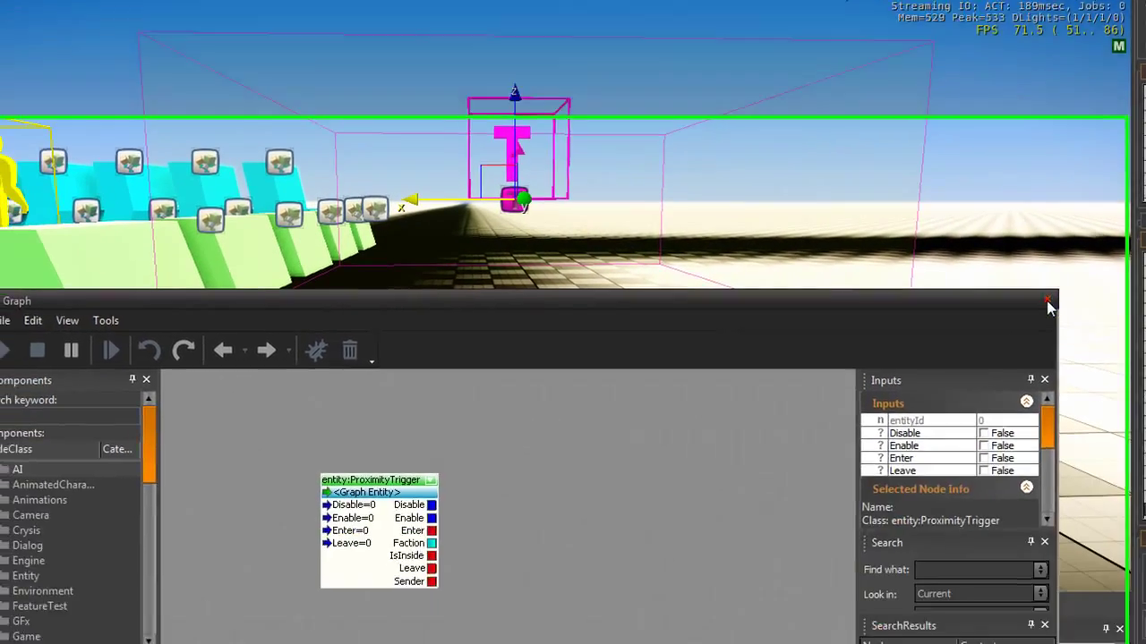
{"action": "left_click", "coordinate": [1009, 499]}
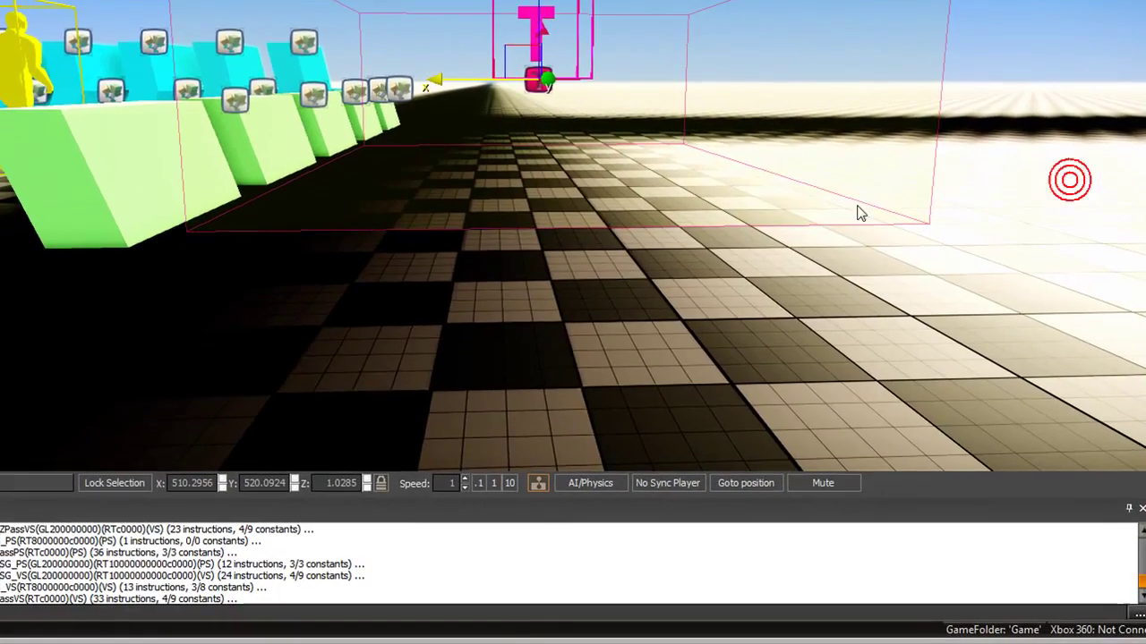
- Place a Light entity from the Lights category in the level, above the rows of stools
{"action": "right_click_drag", "start_coordinate": [617, 222], "coordinate": [616, 223]}
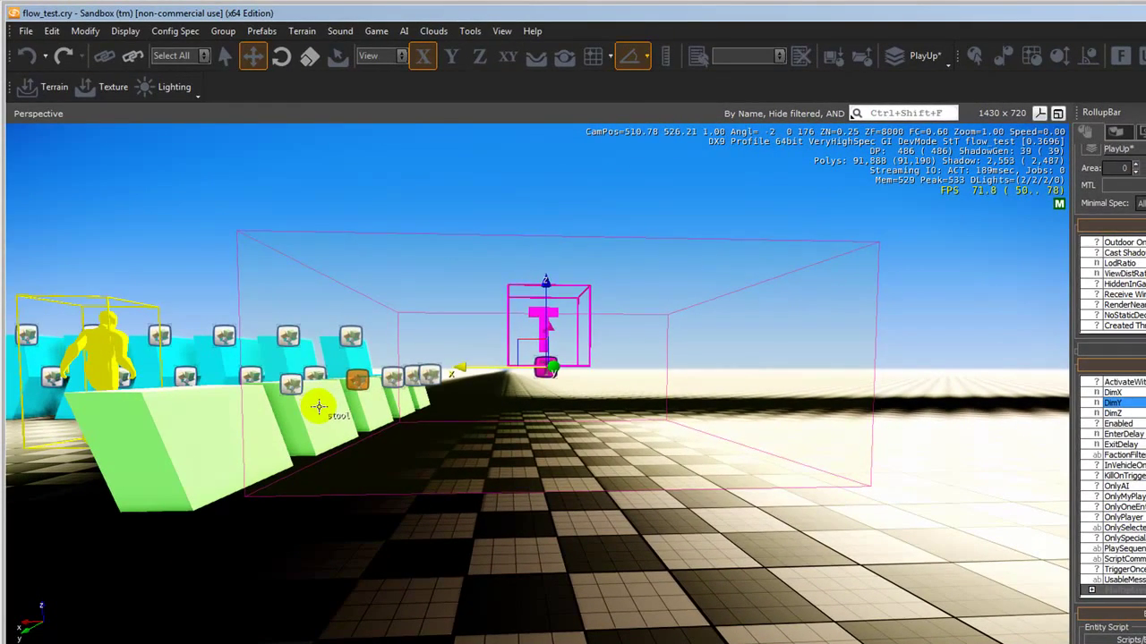
{"action": "left_click", "coordinate": [318, 407]}
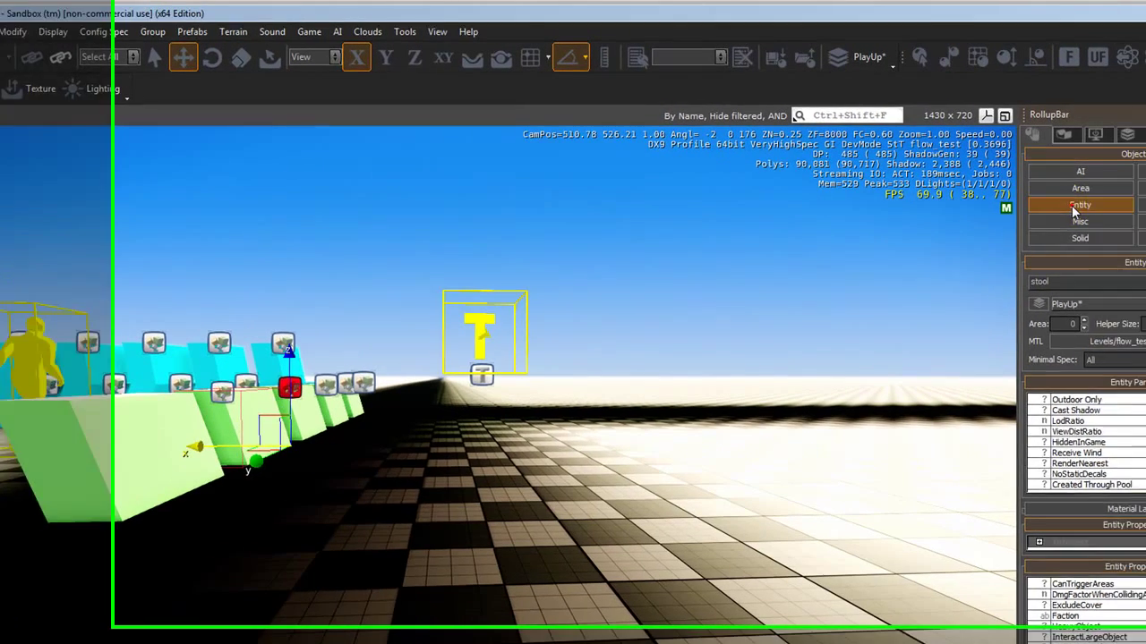
{"action": "left_click", "coordinate": [1126, 205]}
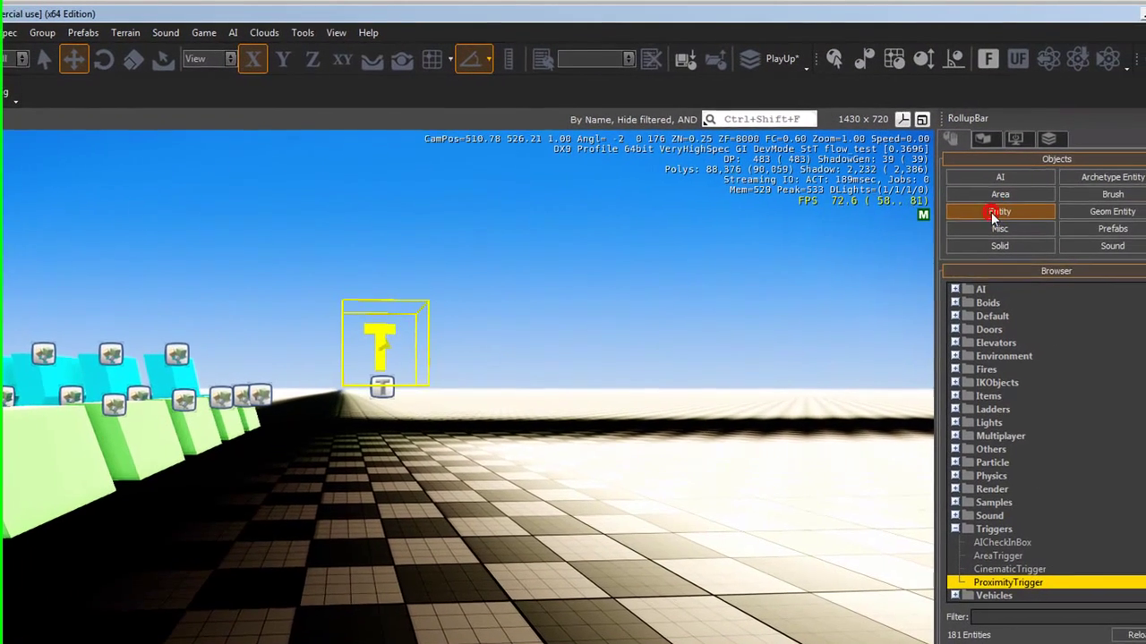
{"action": "double_click", "coordinate": [986, 422]}
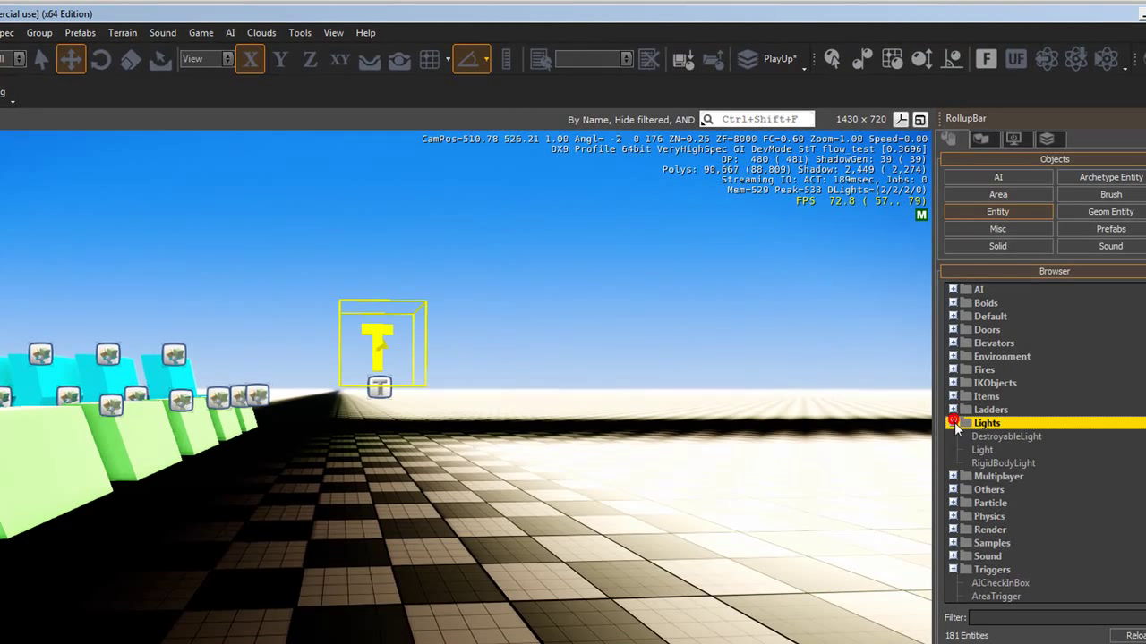
{"action": "left_click", "coordinate": [981, 449]}
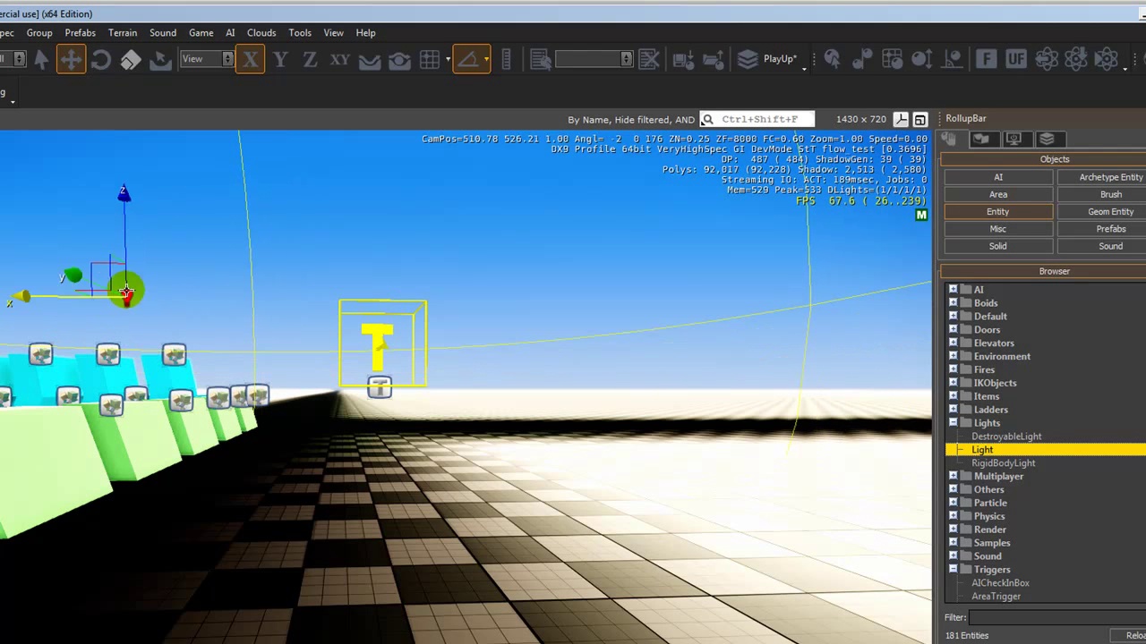
{"action": "left_click", "coordinate": [64, 273]}
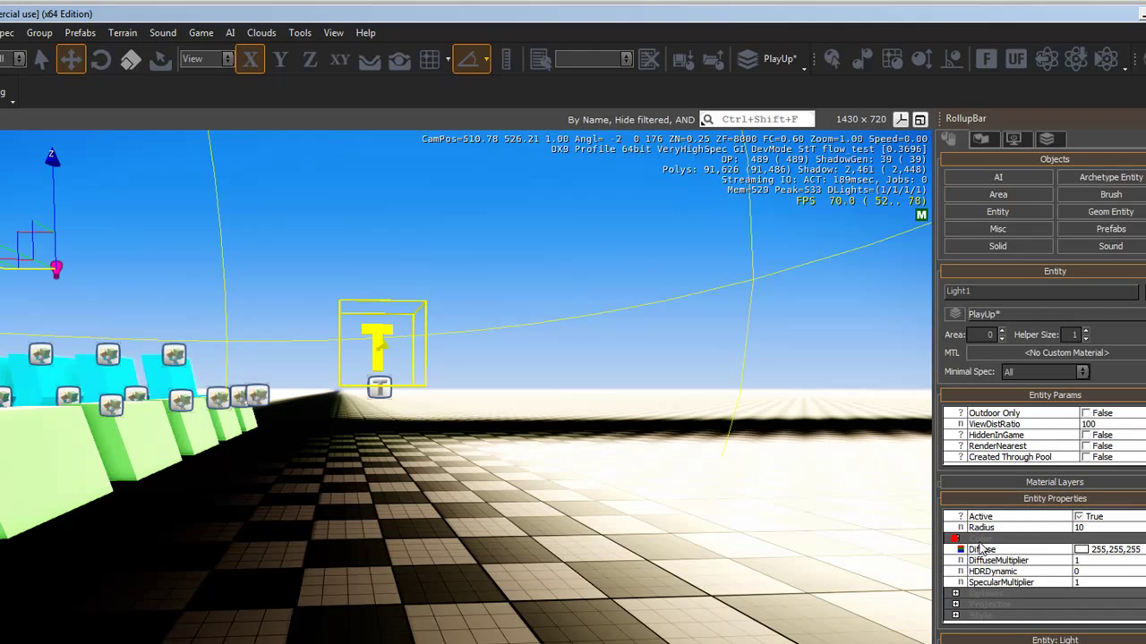
- Set the light's DiffuseMultiplier to 20 and its CastShadows option to High Spec
{"action": "left_click", "coordinate": [1086, 560]}
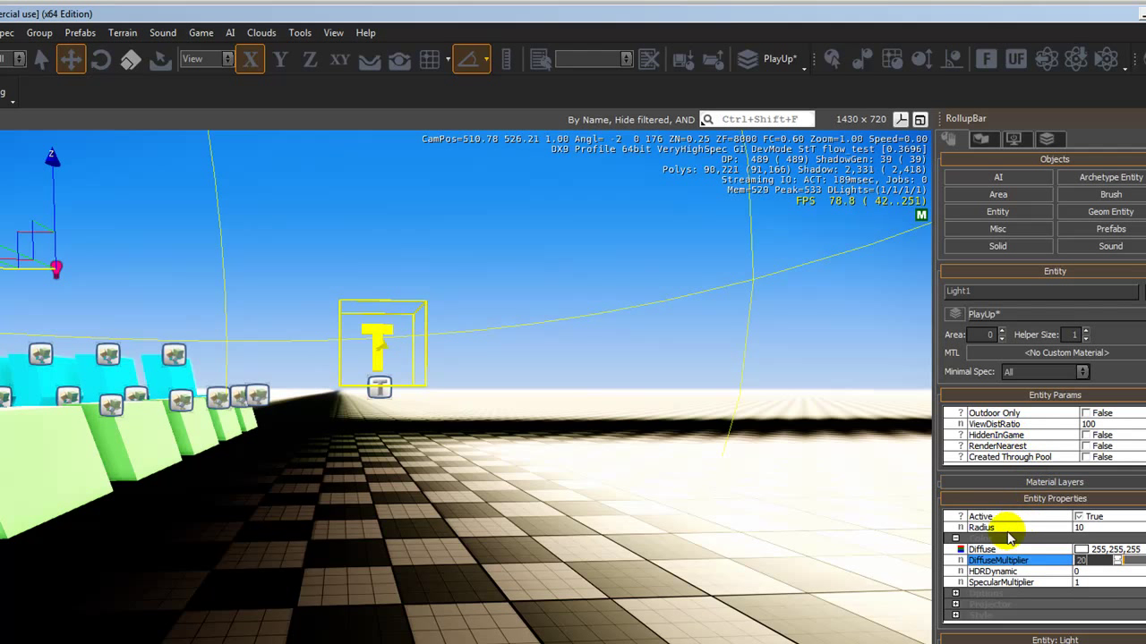
{"action": "left_click", "coordinate": [955, 593]}
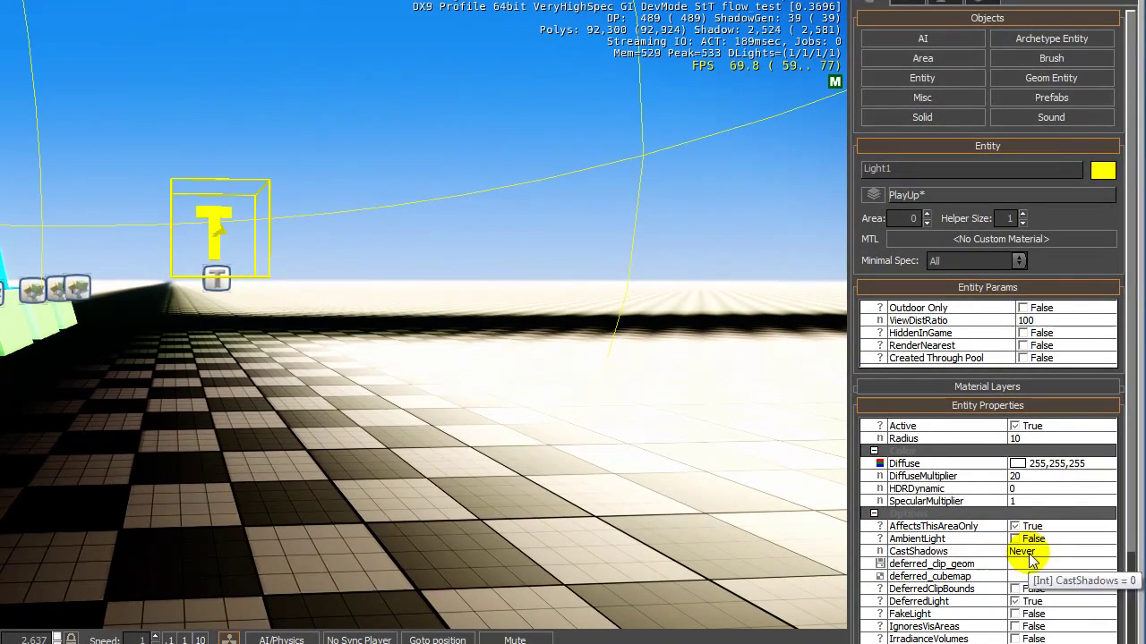
{"action": "left_click", "coordinate": [1042, 580]}
{"action": "left_click", "coordinate": [1109, 553]}
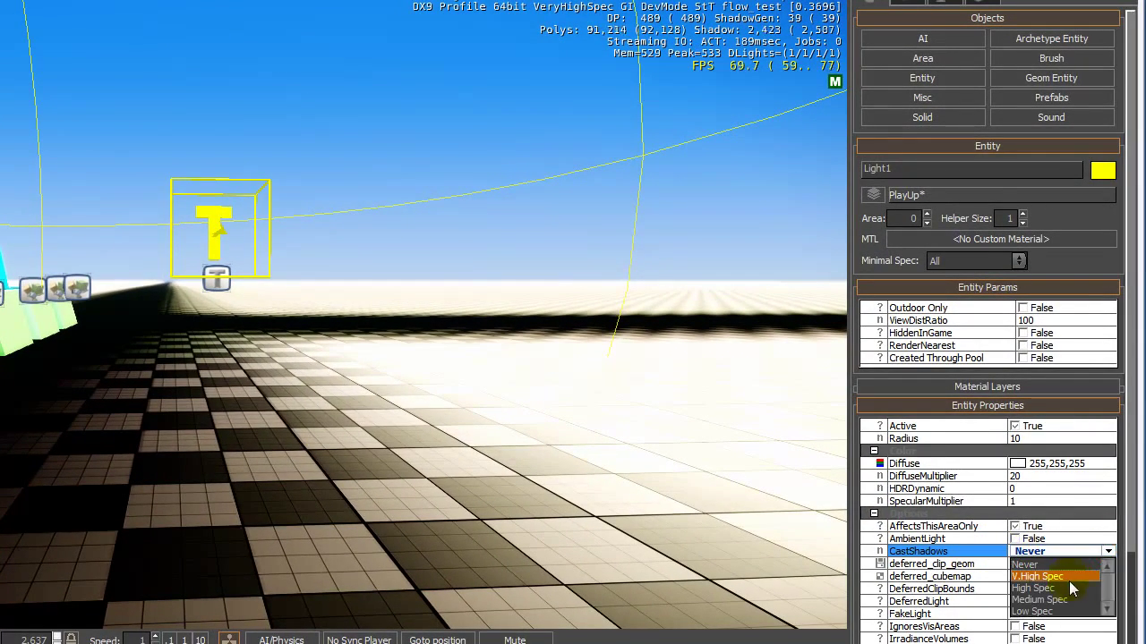
{"action": "left_click", "coordinate": [1061, 587]}
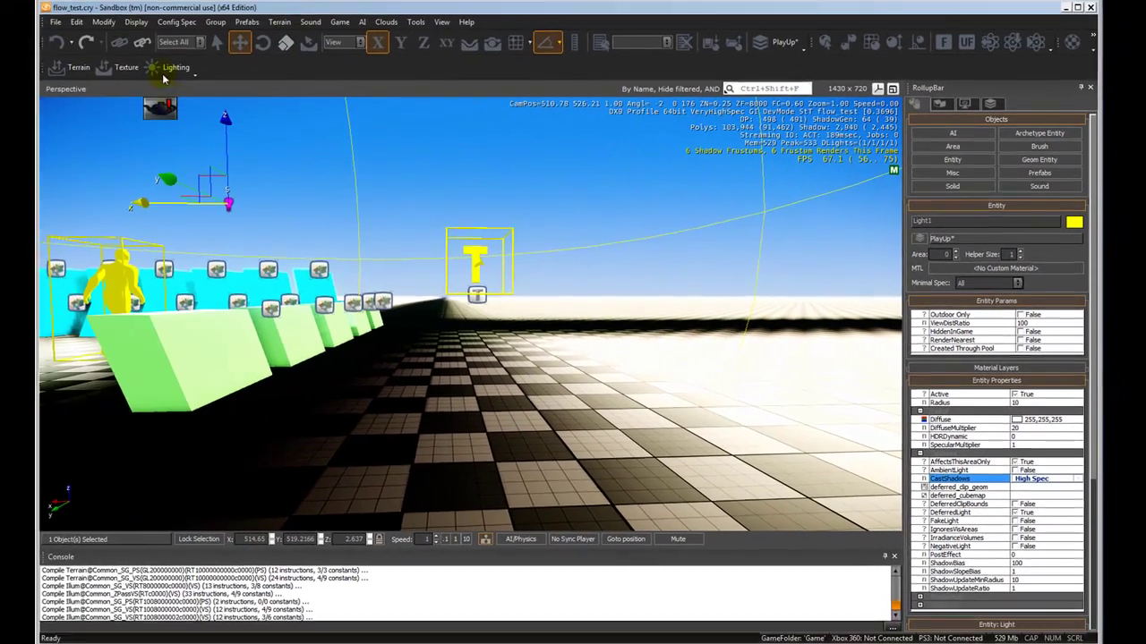
- Check the editor's configuration spec choices, reselect the light above the stools, and set its Active property to False
{"action": "left_click", "coordinate": [186, 26]}
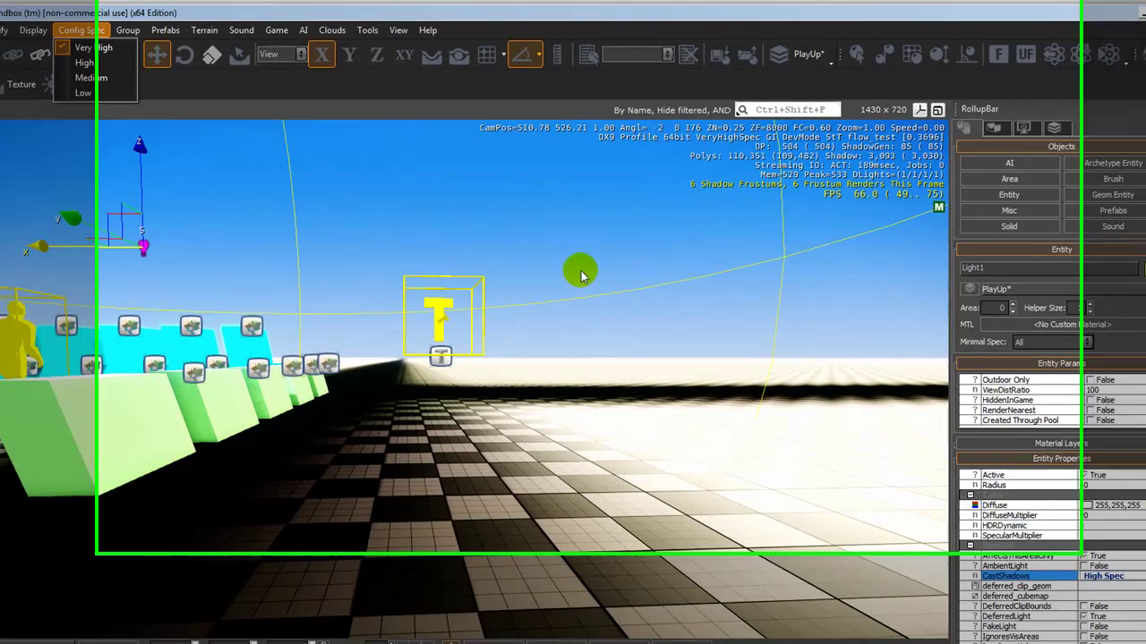
{"action": "left_click", "coordinate": [601, 225]}
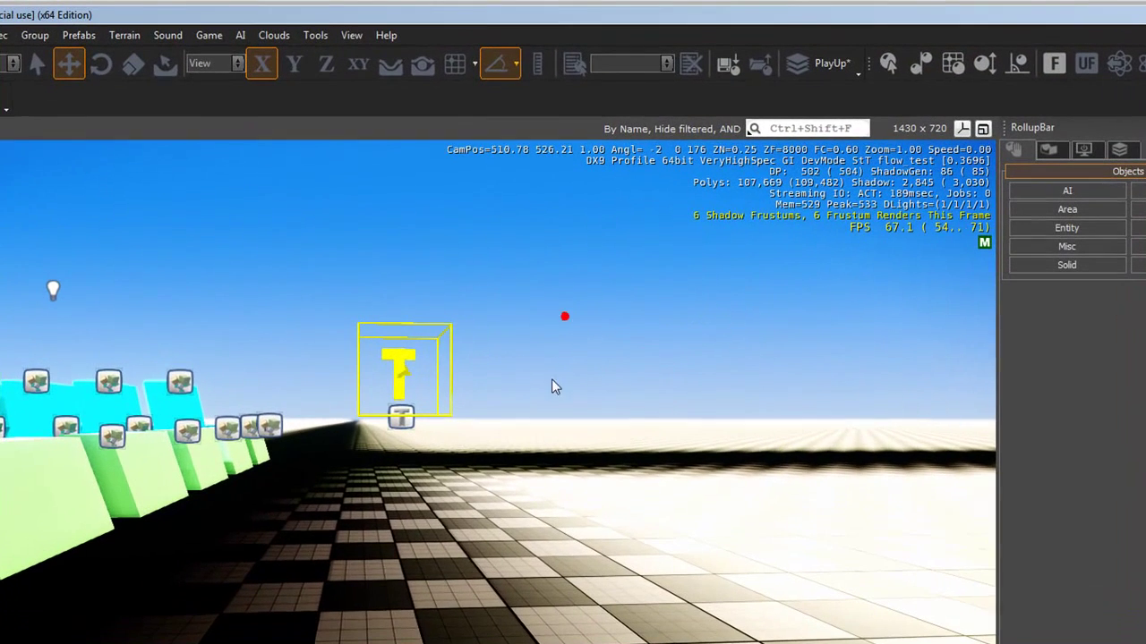
{"action": "left_click", "coordinate": [52, 289]}
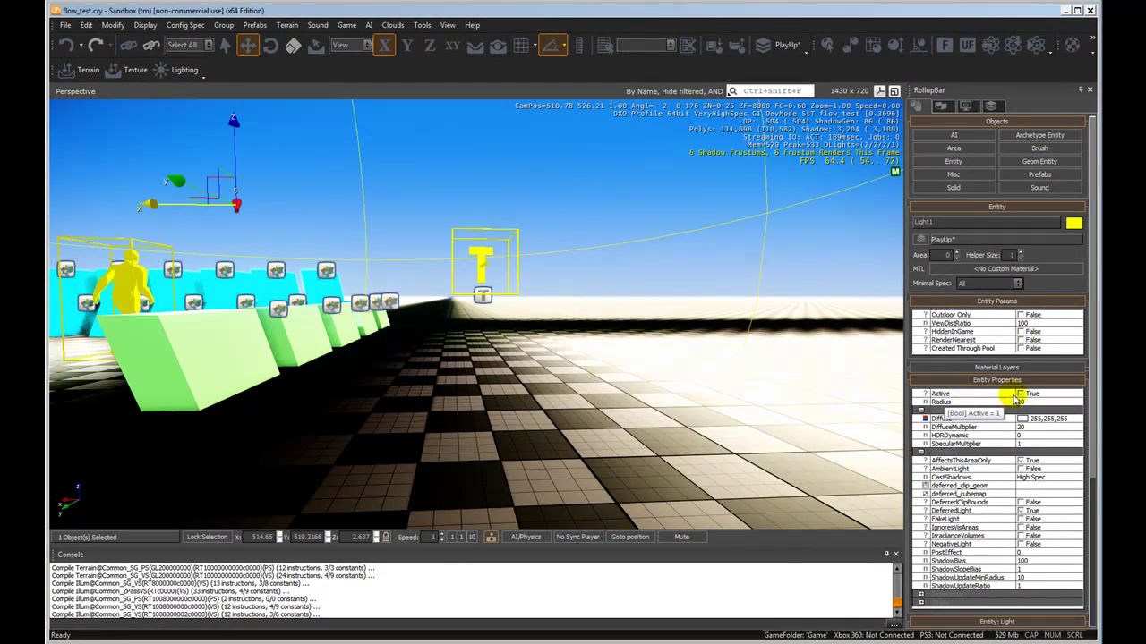
{"action": "left_click", "coordinate": [1021, 395]}
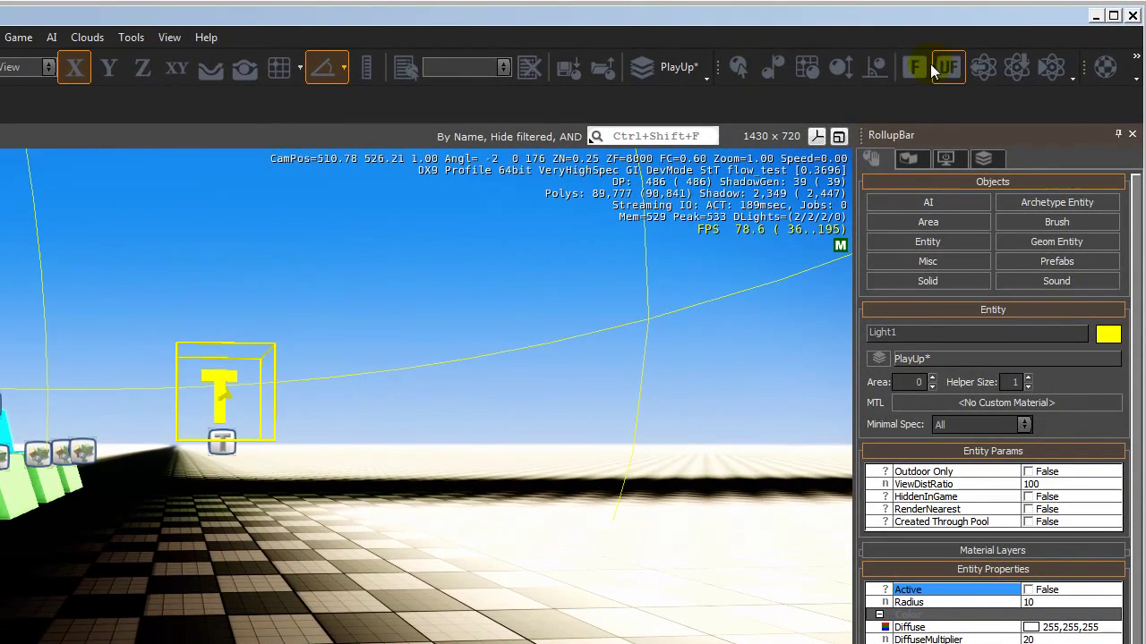
- Reopen the Flow Graph window, move it up, and display the ProximityTrigger1 graph from the trigger group under Entities
{"action": "left_click", "coordinate": [1075, 73]}
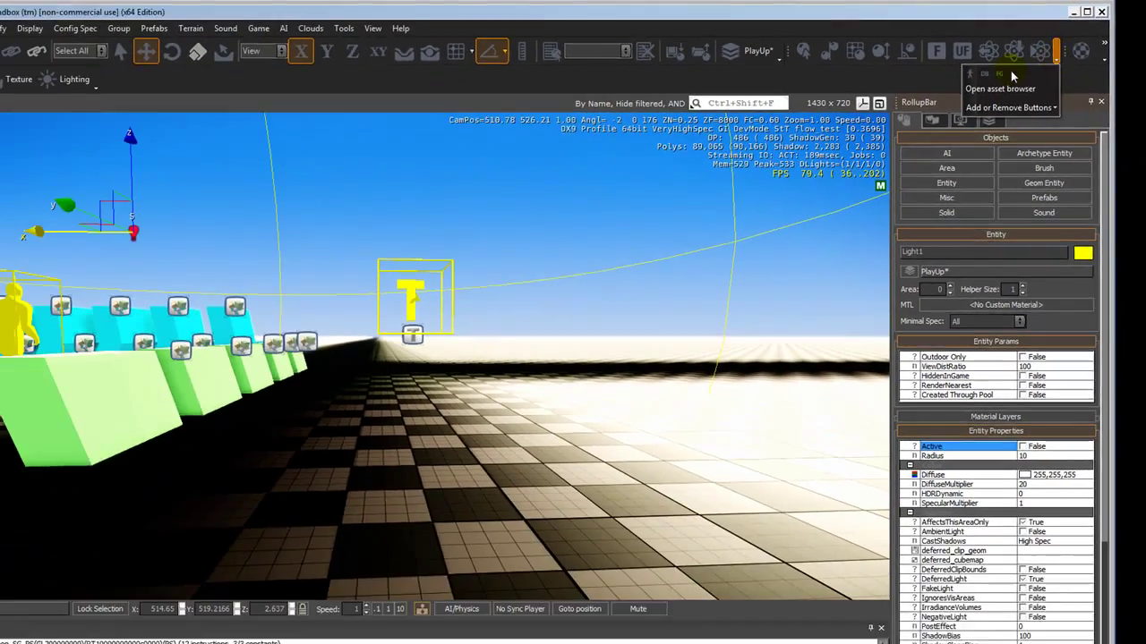
{"action": "left_click", "coordinate": [986, 77]}
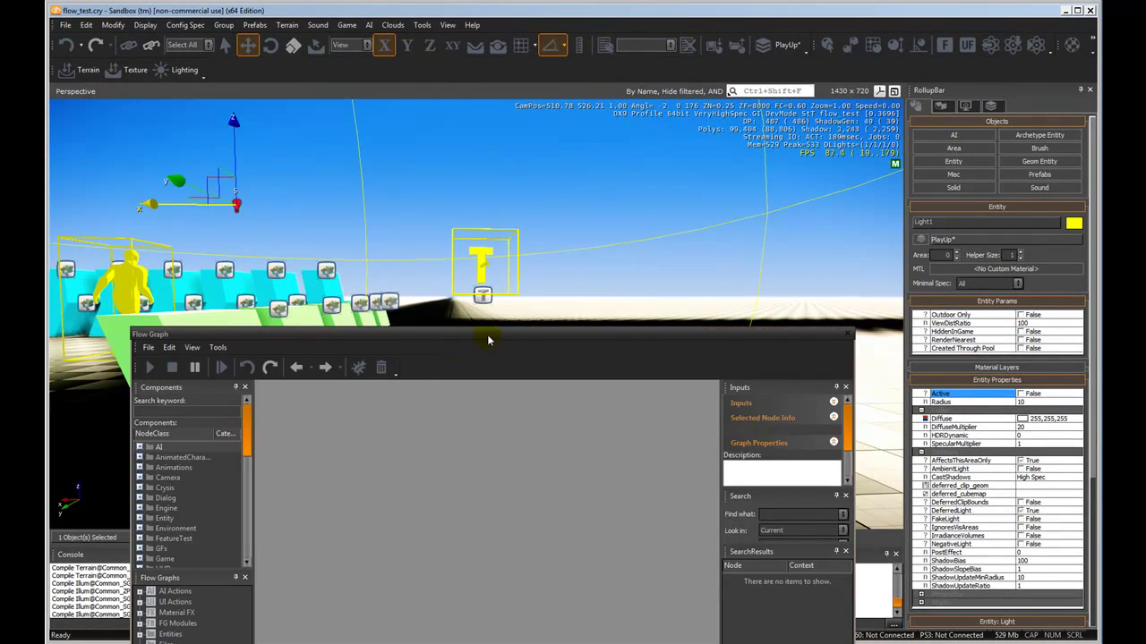
{"action": "left_click_drag", "start_coordinate": [488, 340], "coordinate": [524, 157]}
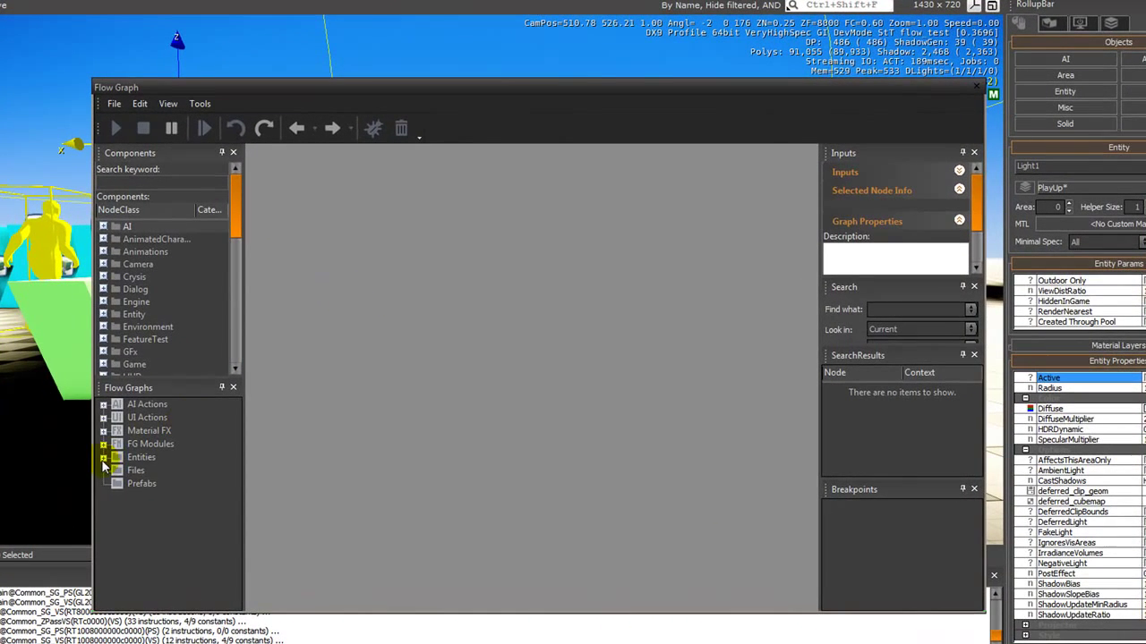
{"action": "left_click", "coordinate": [103, 457]}
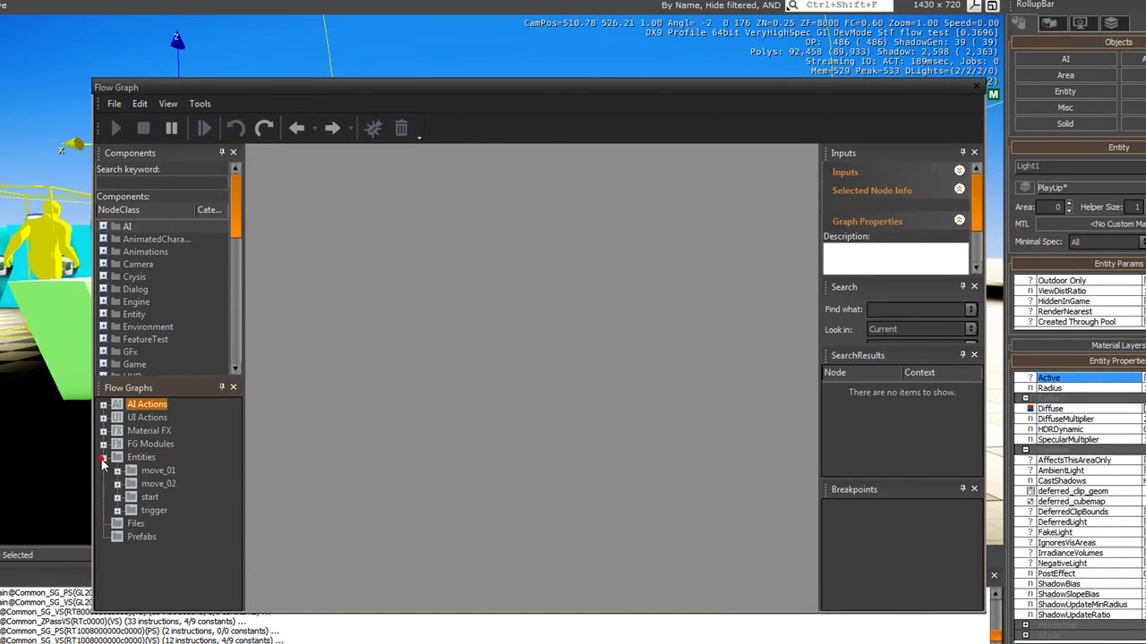
{"action": "left_click", "coordinate": [117, 510]}
{"action": "left_click", "coordinate": [174, 524]}
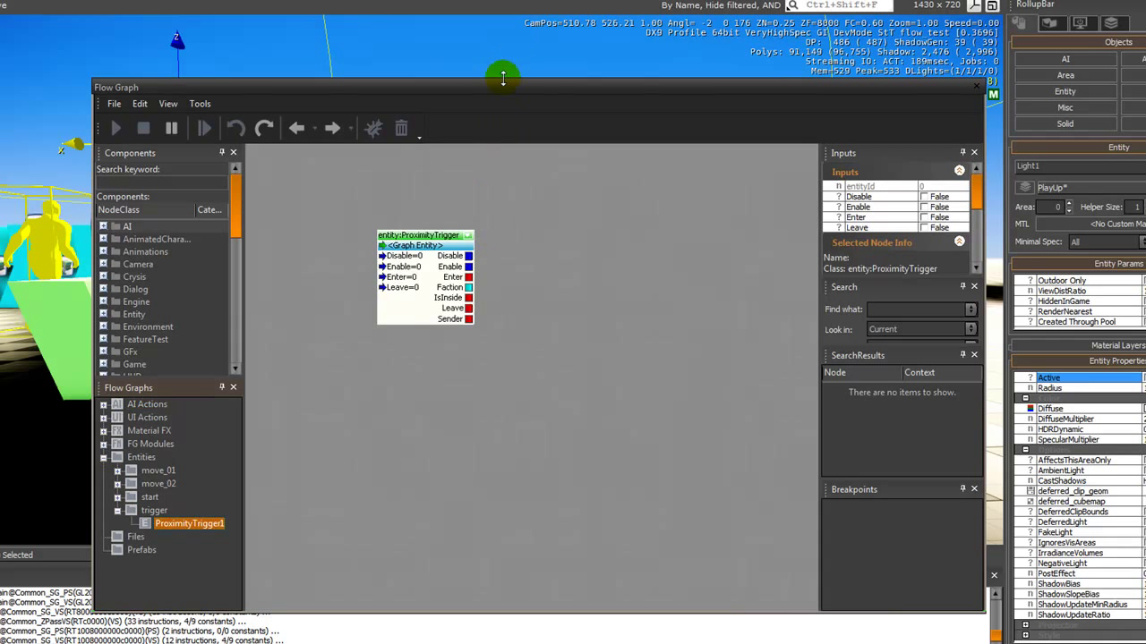
- Add the selected light as a node beside the proximity trigger node and link the trigger's Enter output to the light's Enable input
{"action": "left_click_drag", "start_coordinate": [486, 82], "coordinate": [555, 61]}
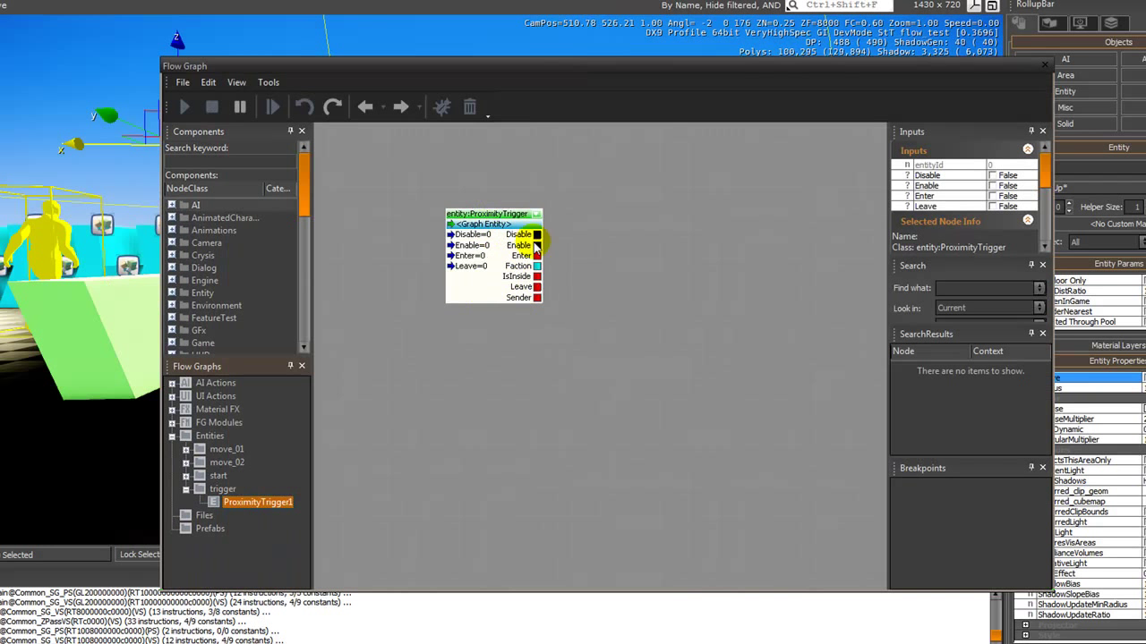
{"action": "left_click_drag", "start_coordinate": [331, 71], "coordinate": [393, 59]}
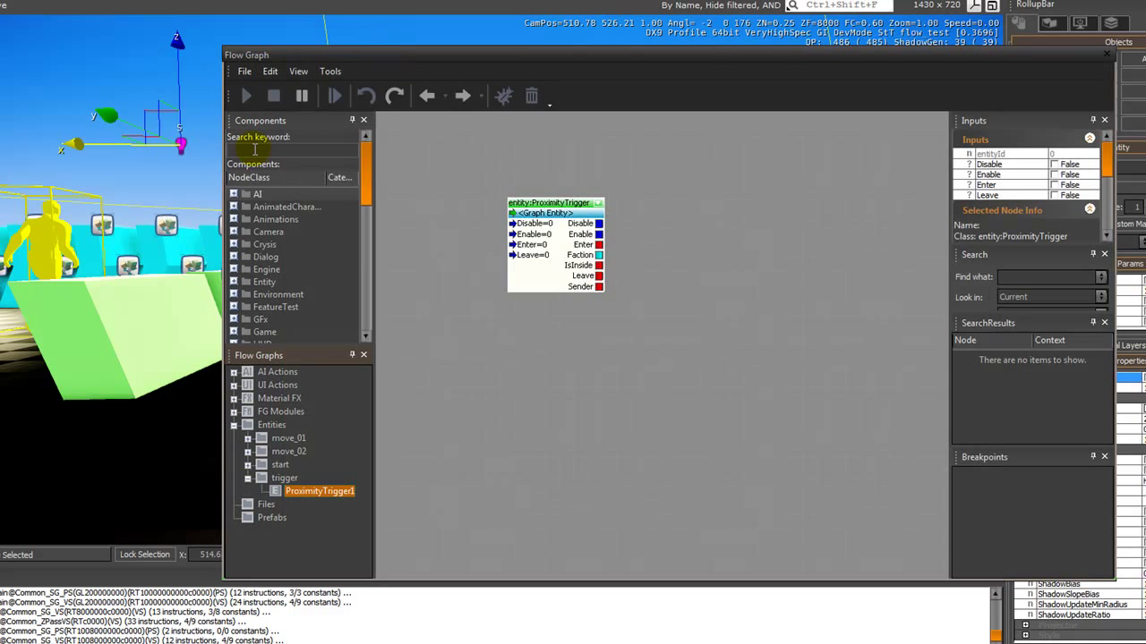
{"action": "right_click", "coordinate": [699, 197]}
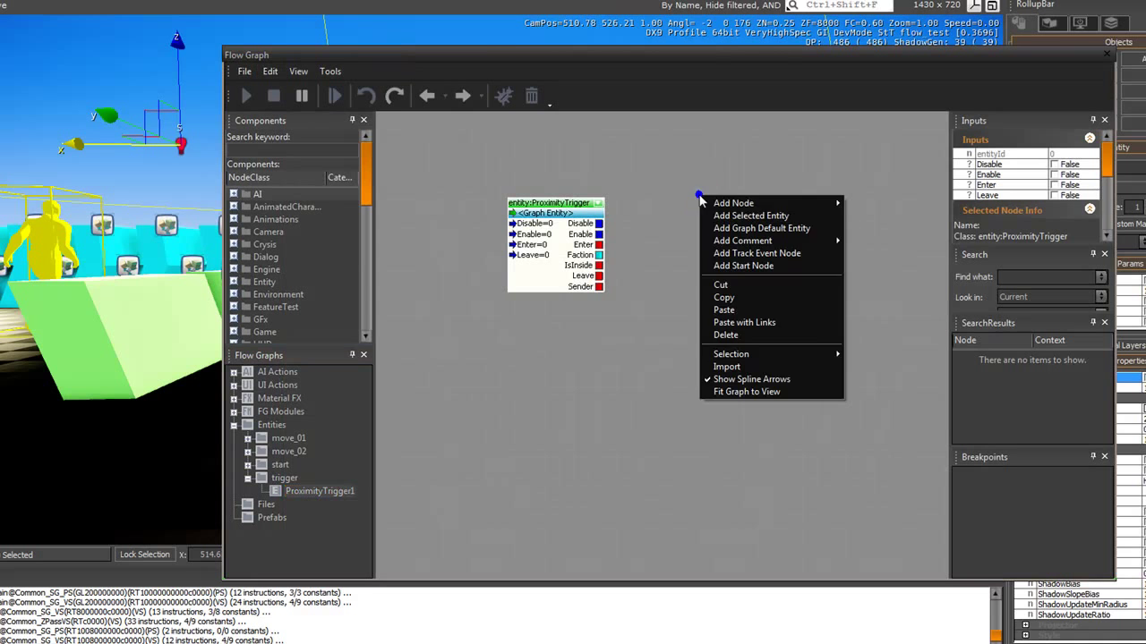
{"action": "left_click", "coordinate": [748, 215]}
{"action": "left_click_drag", "start_coordinate": [732, 200], "coordinate": [767, 167]}
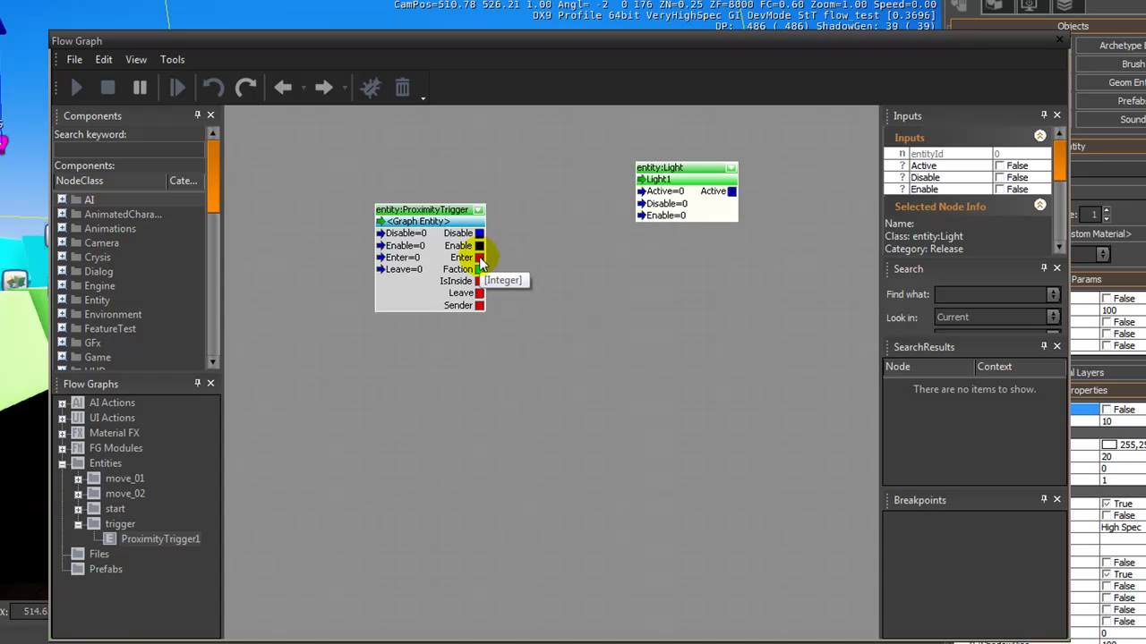
{"action": "left_click_drag", "start_coordinate": [481, 259], "coordinate": [501, 259]}
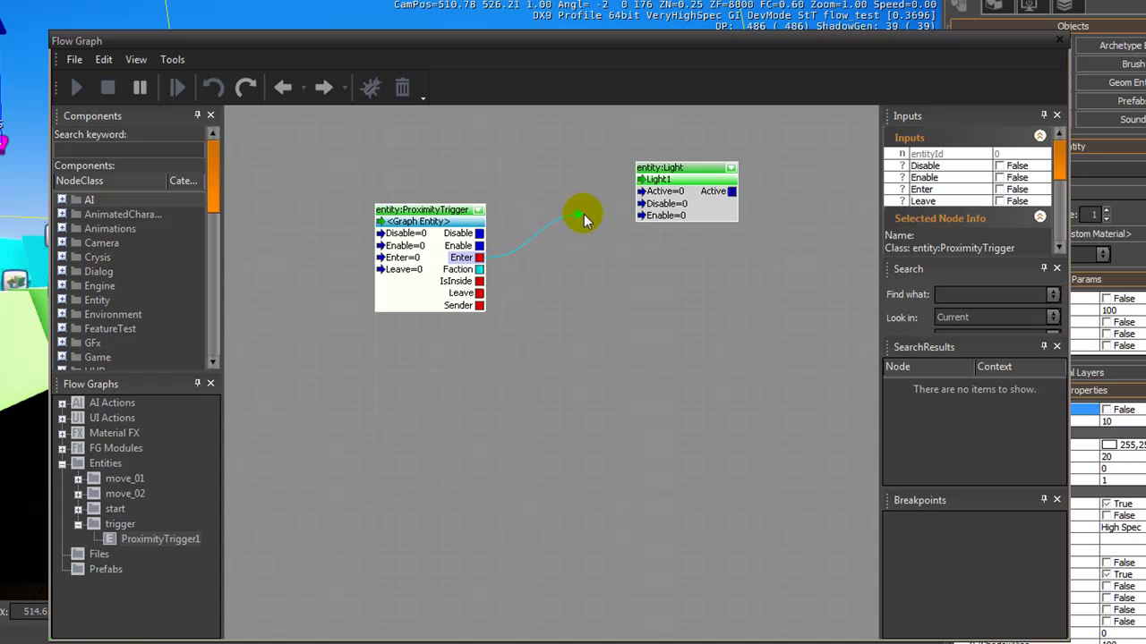
{"action": "left_click_drag", "start_coordinate": [584, 216], "coordinate": [641, 217]}
- Move the Flow Graph window aside to uncover the viewport, and select a stool in the level
{"action": "left_click_drag", "start_coordinate": [383, 39], "coordinate": [450, 39]}
{"action": "left_click", "coordinate": [60, 289]}
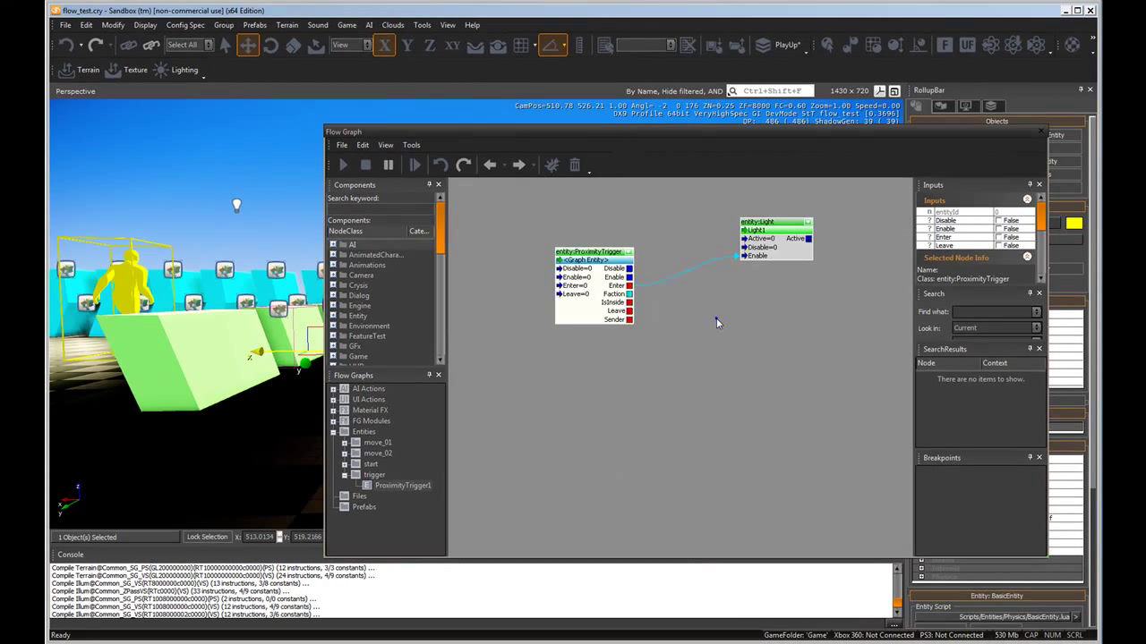
- Add the selected stool as an entity node below the light node, and delete that node again
{"action": "right_click", "coordinate": [716, 322]}
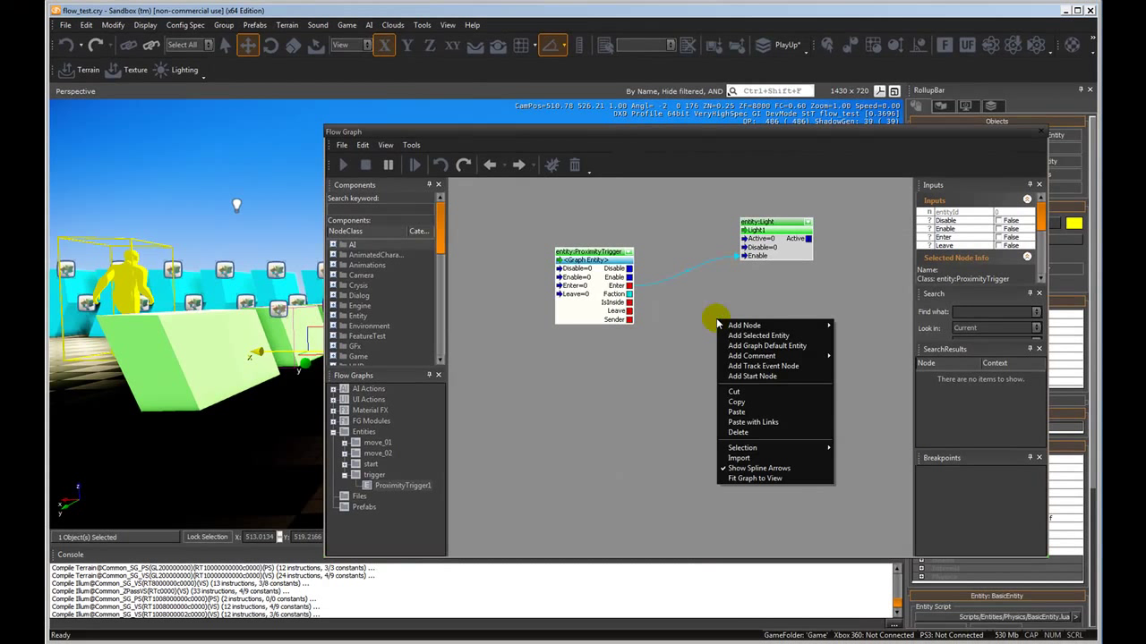
{"action": "left_click", "coordinate": [740, 337]}
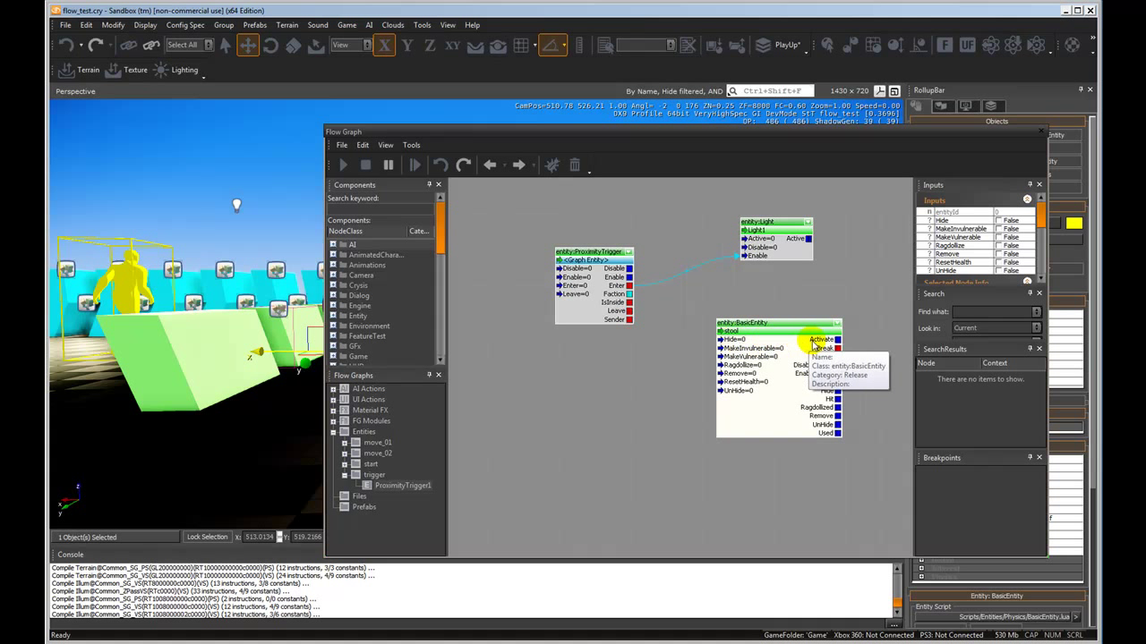
{"action": "right_click", "coordinate": [775, 376]}
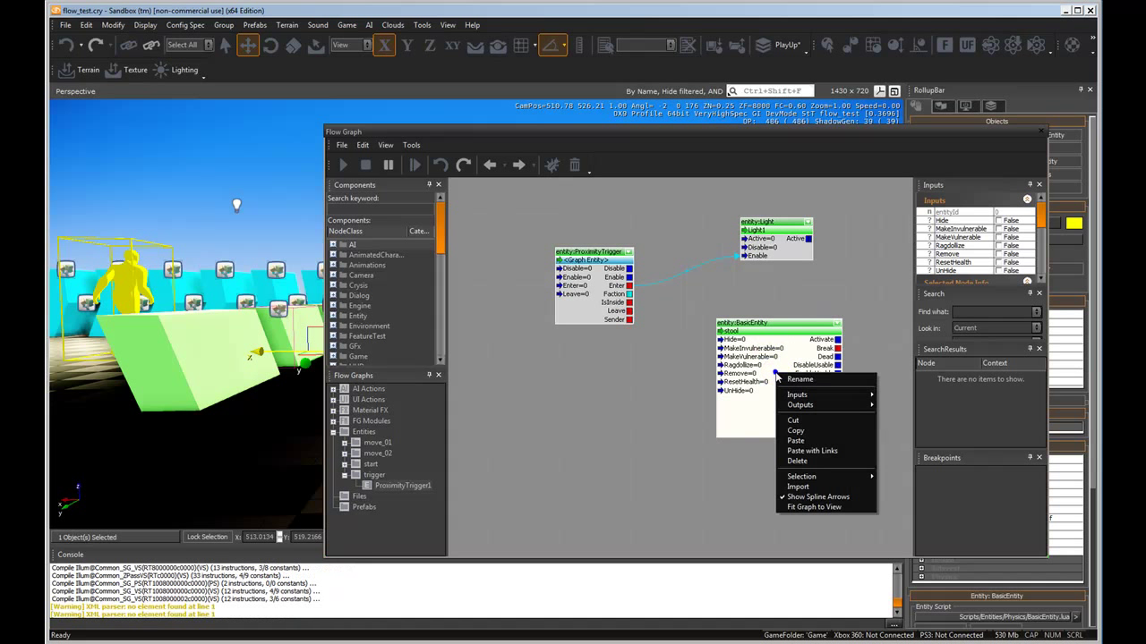
{"action": "left_click", "coordinate": [793, 463]}
- Add a Movement:RotateEntityTo node below the light node and assign the selected stool as its entity
{"action": "right_click", "coordinate": [720, 359]}
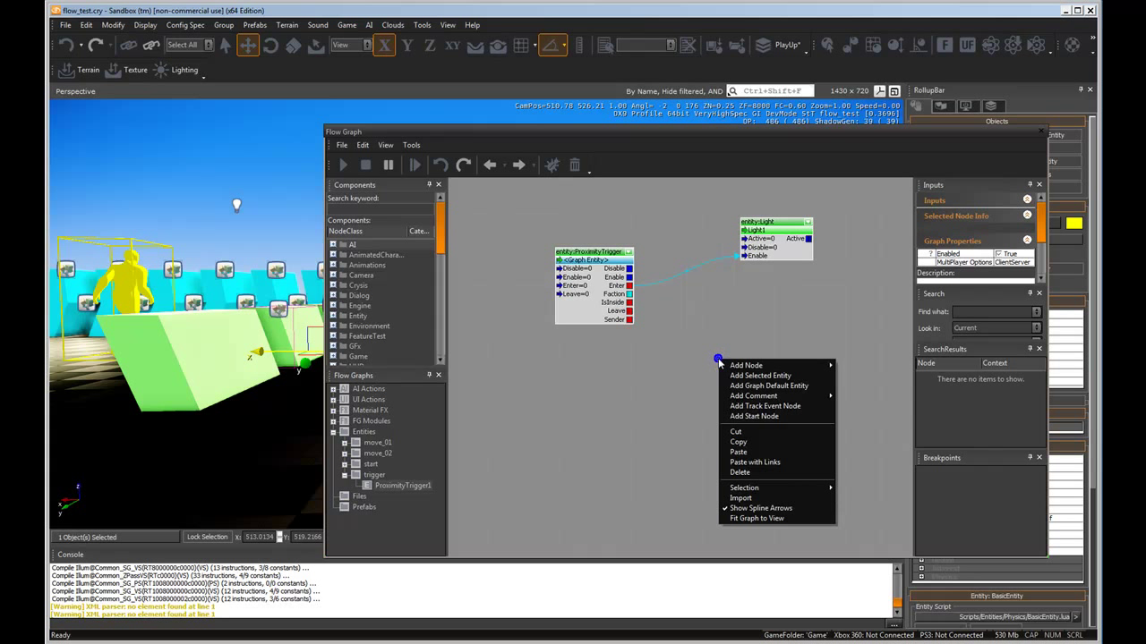
{"action": "mouse_move", "coordinate": [753, 366]}
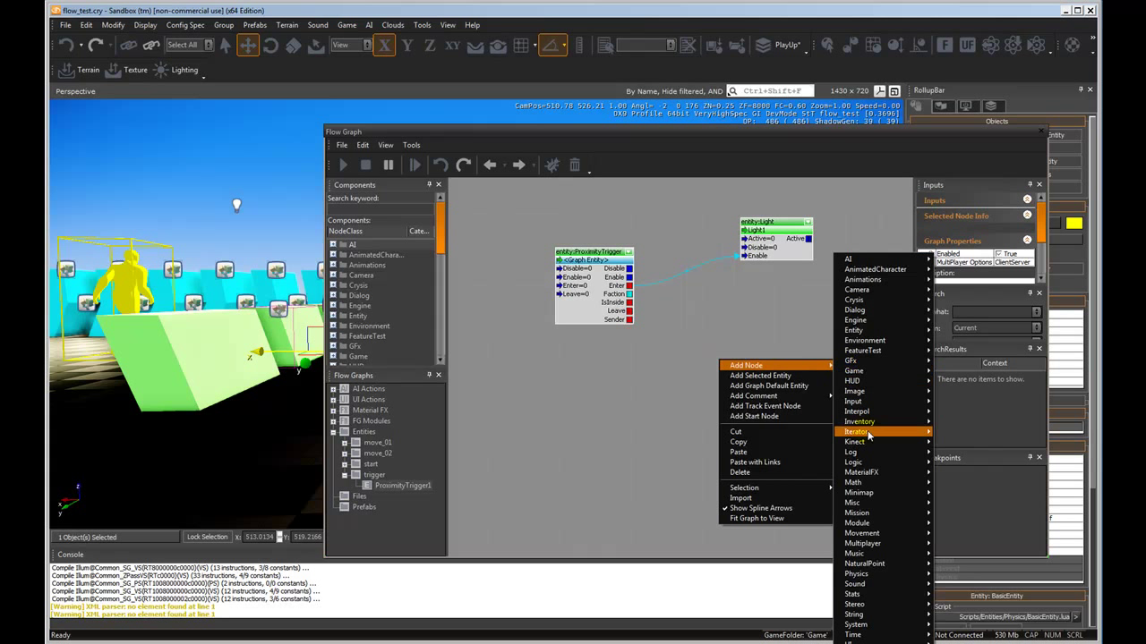
{"action": "mouse_move", "coordinate": [883, 537]}
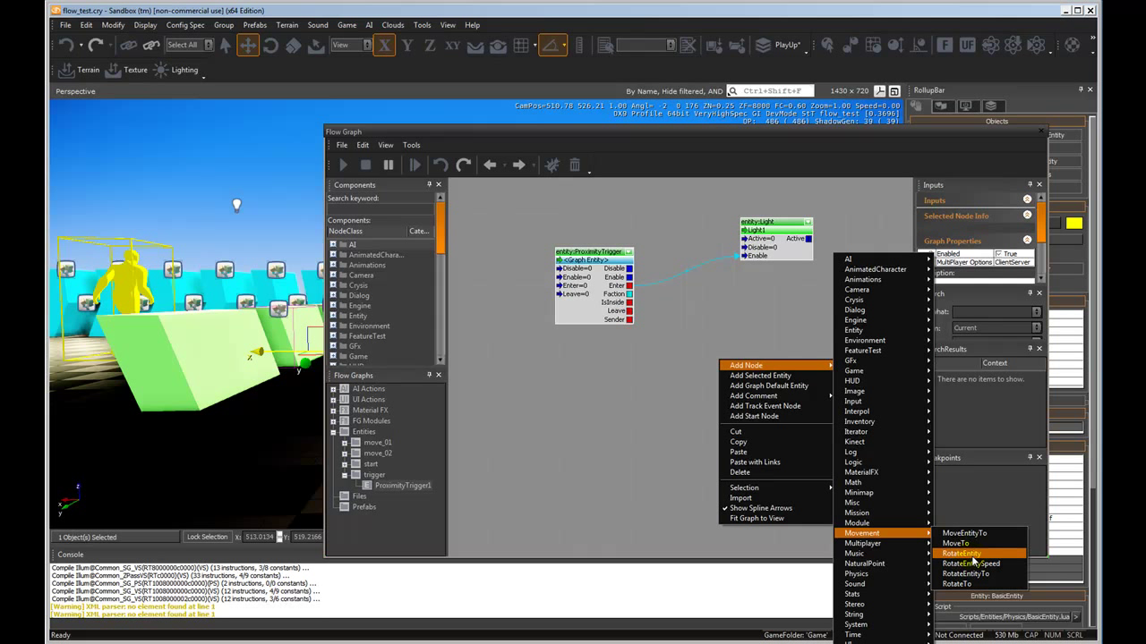
{"action": "left_click", "coordinate": [965, 574]}
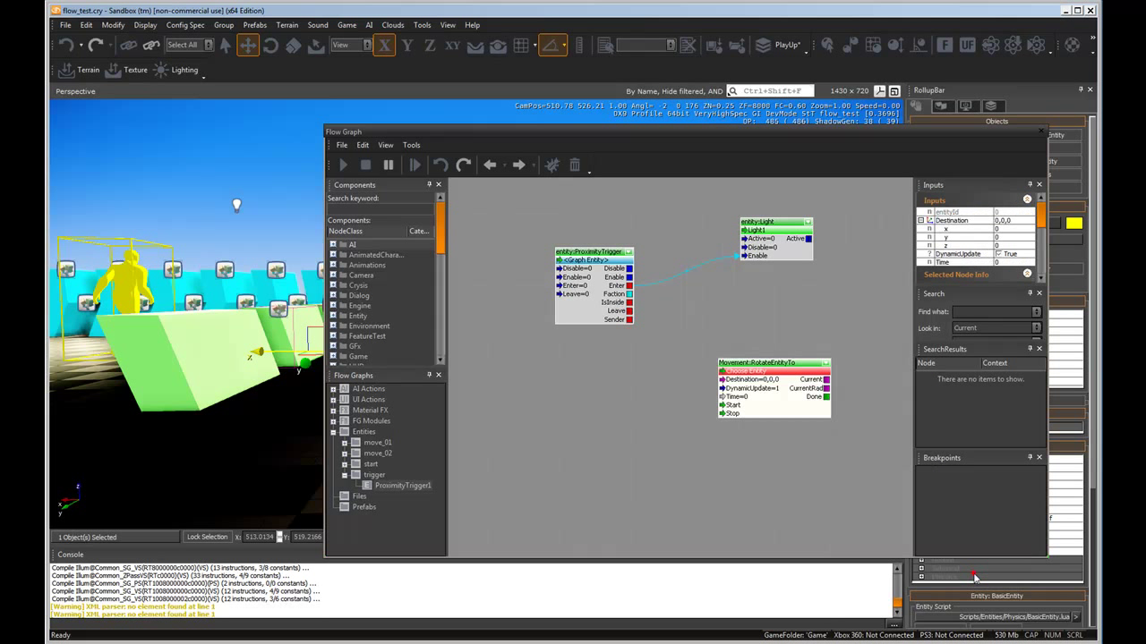
{"action": "left_click_drag", "start_coordinate": [779, 366], "coordinate": [783, 350]}
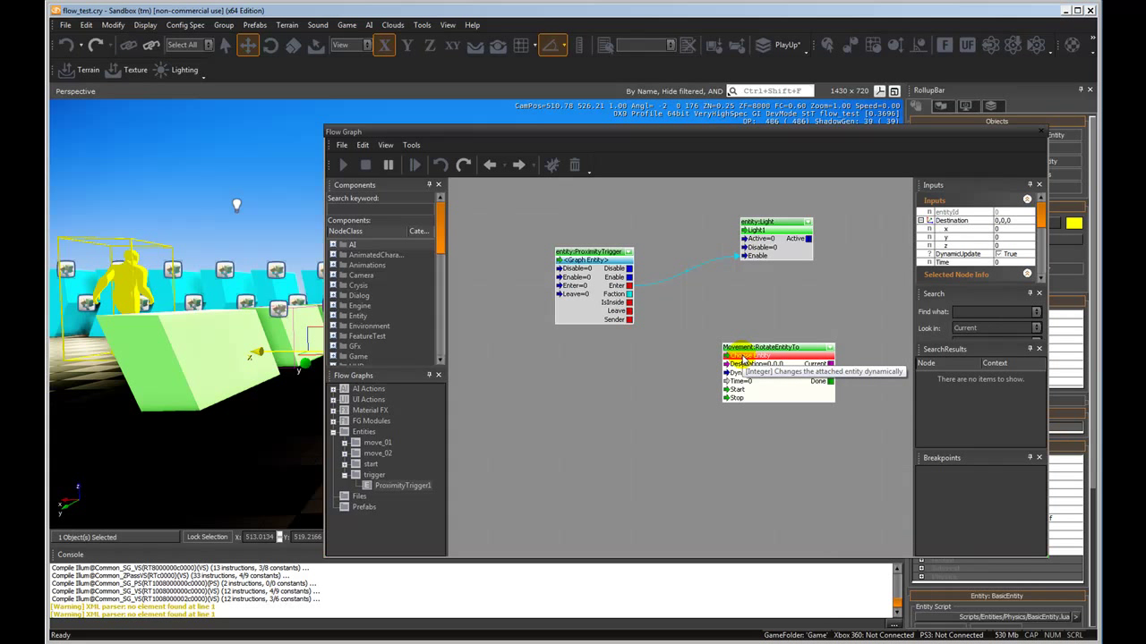
{"action": "right_click", "coordinate": [743, 358]}
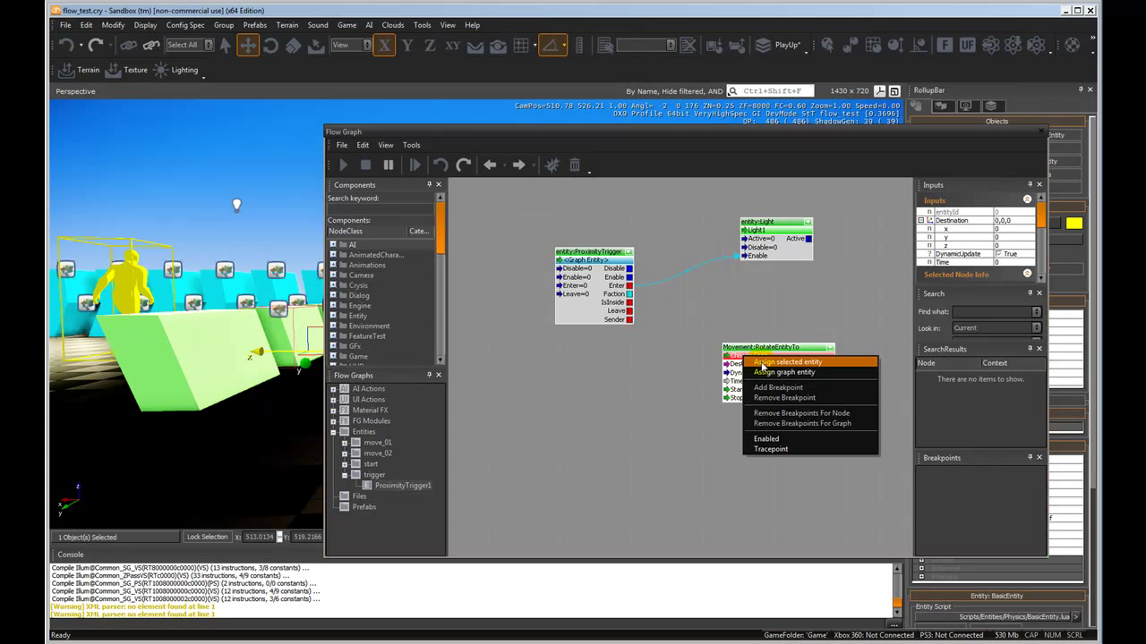
{"action": "left_click", "coordinate": [762, 362]}
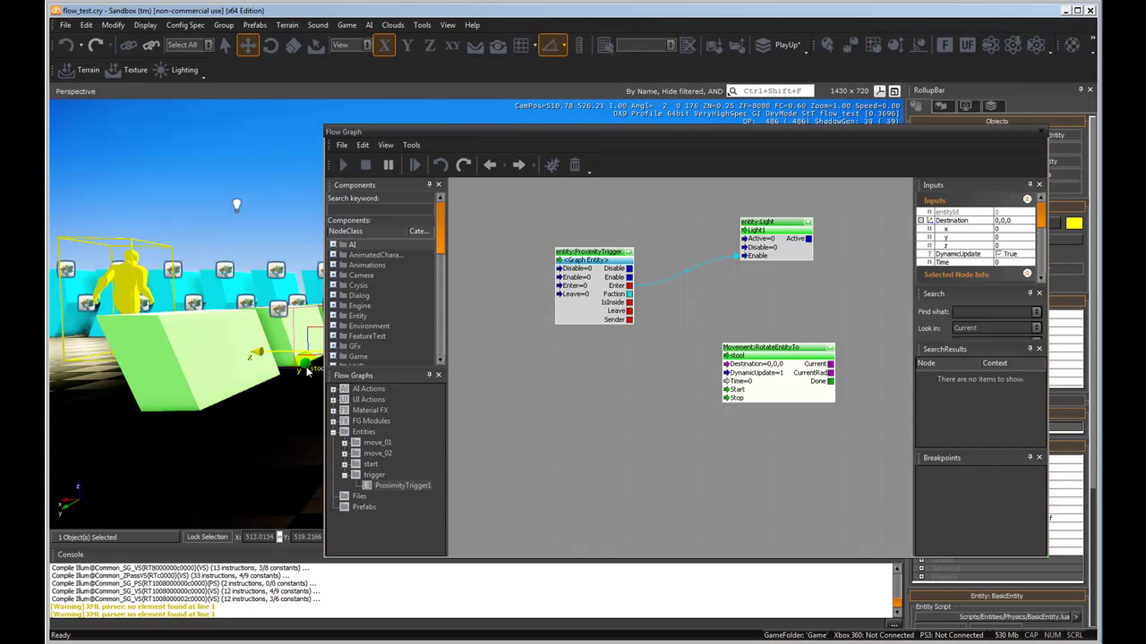
- Set the z value of the RotateEntityTo node's Destination to 90
{"action": "double_click", "coordinate": [775, 367]}
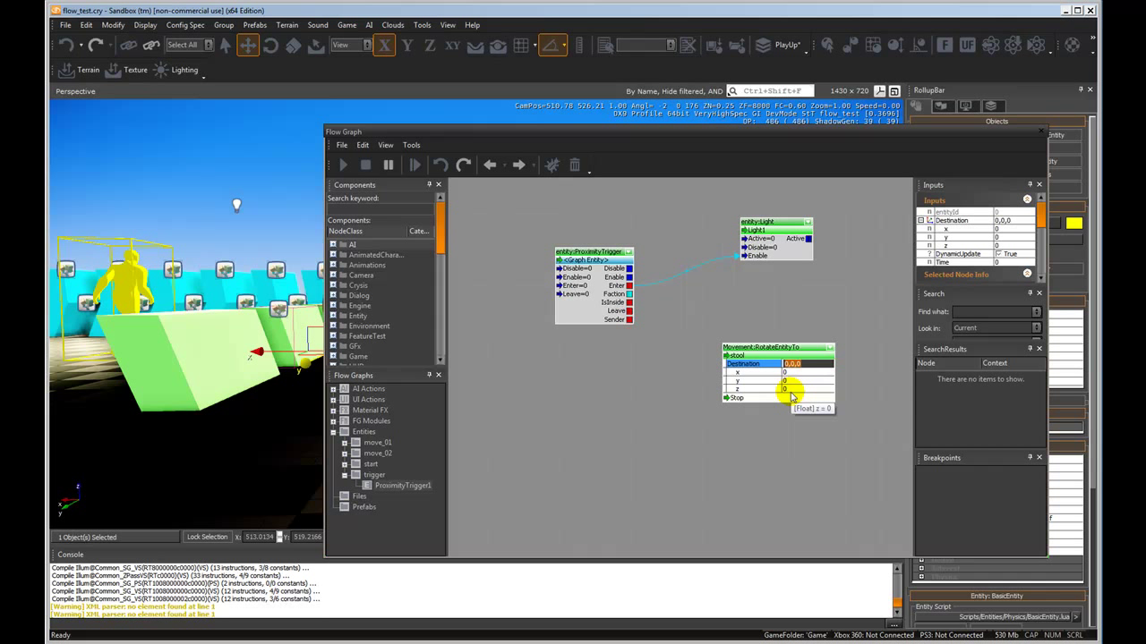
{"action": "left_click", "coordinate": [790, 389]}
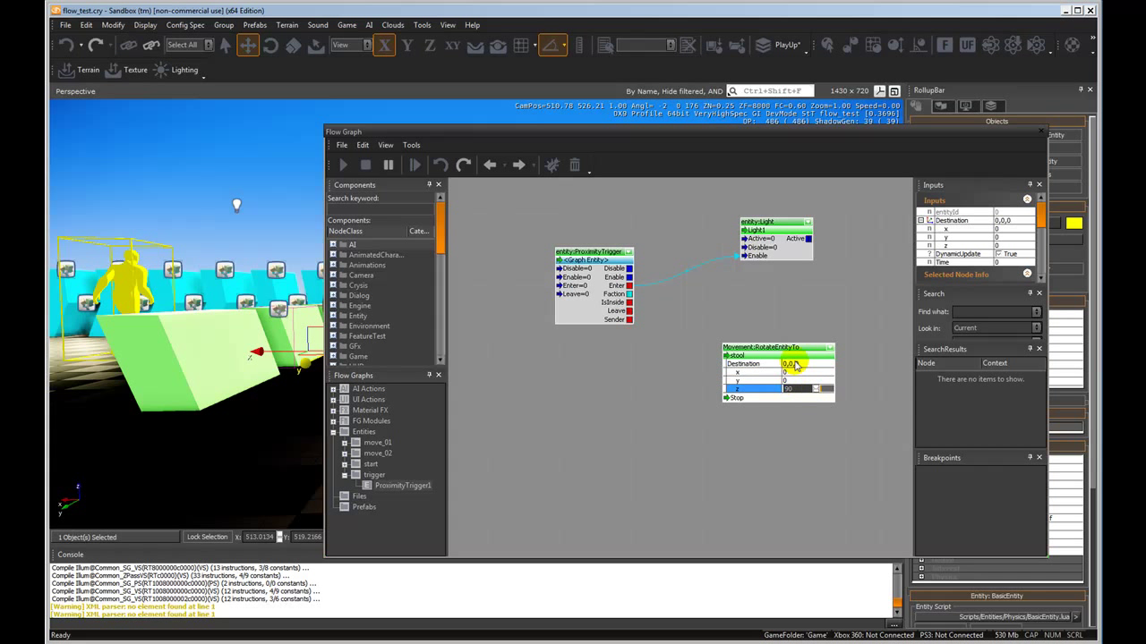
{"action": "left_click", "coordinate": [796, 324]}
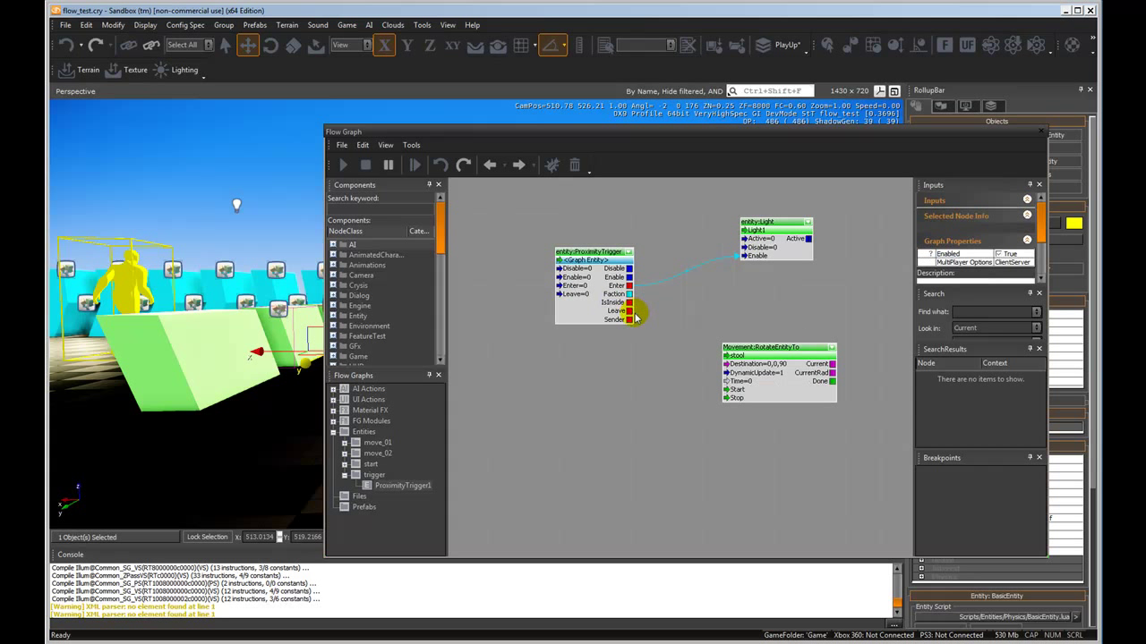
- Connect the proximity trigger's Leave output to the RotateEntityTo node's Start input, set that node's Time to 1, and close the Flow Graph
{"action": "left_click_drag", "start_coordinate": [629, 314], "coordinate": [677, 346]}
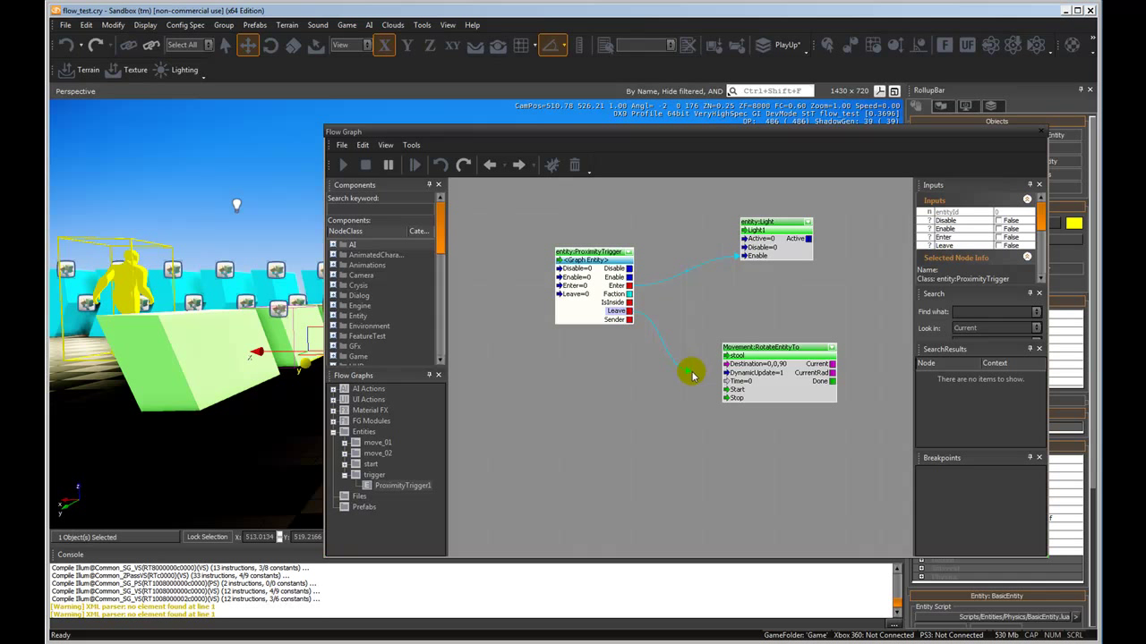
{"action": "left_click_drag", "start_coordinate": [727, 390], "coordinate": [728, 390]}
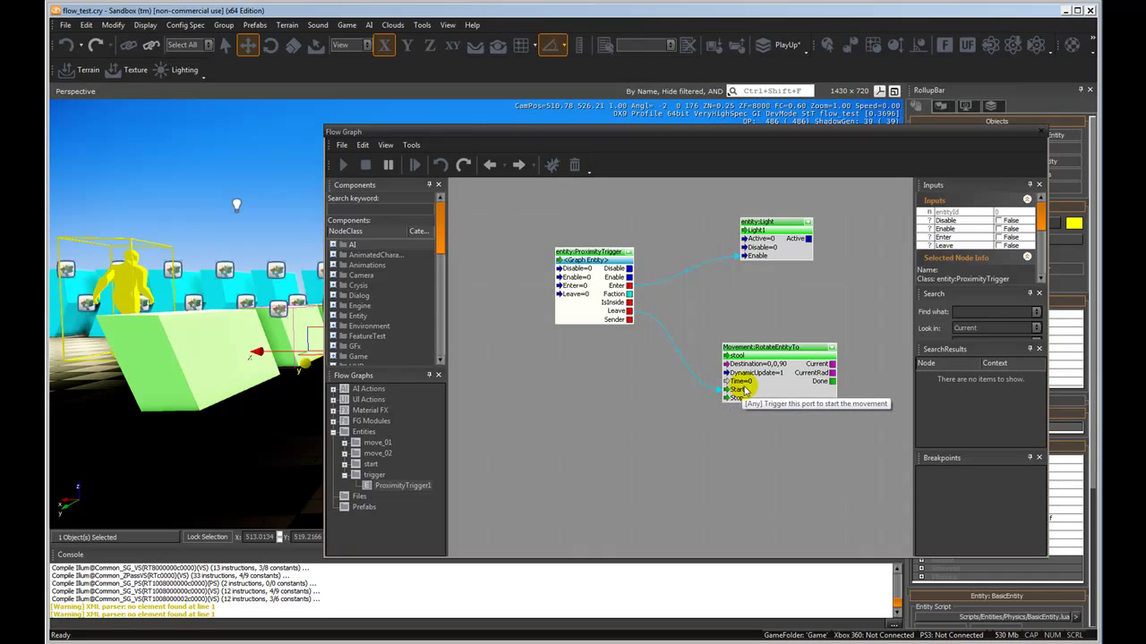
{"action": "left_click", "coordinate": [748, 382]}
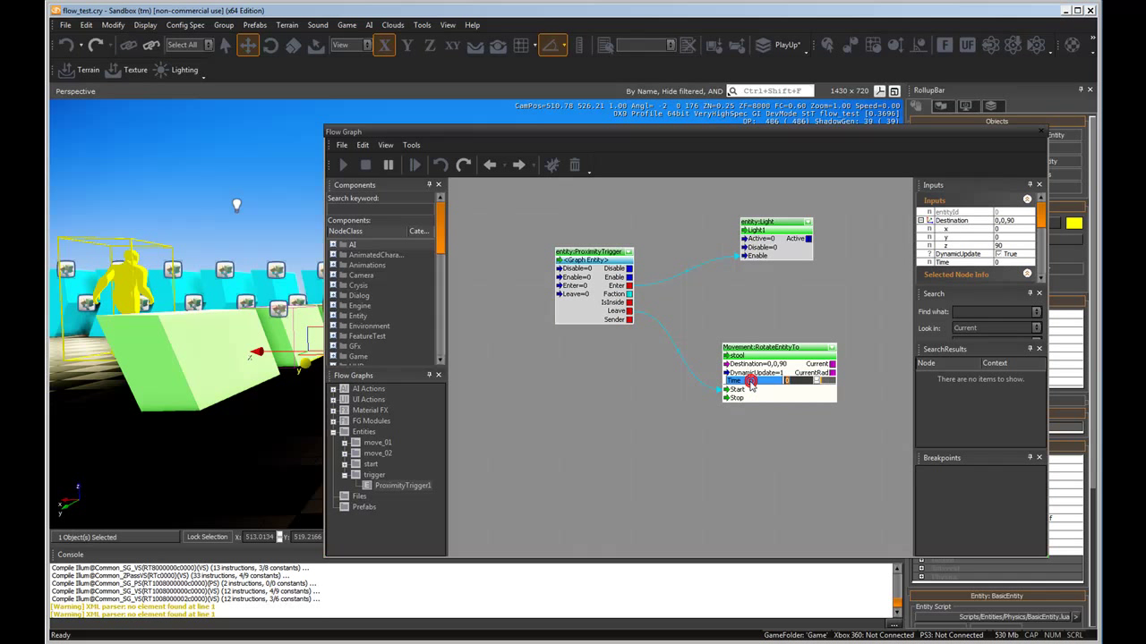
{"action": "left_click", "coordinate": [757, 330]}
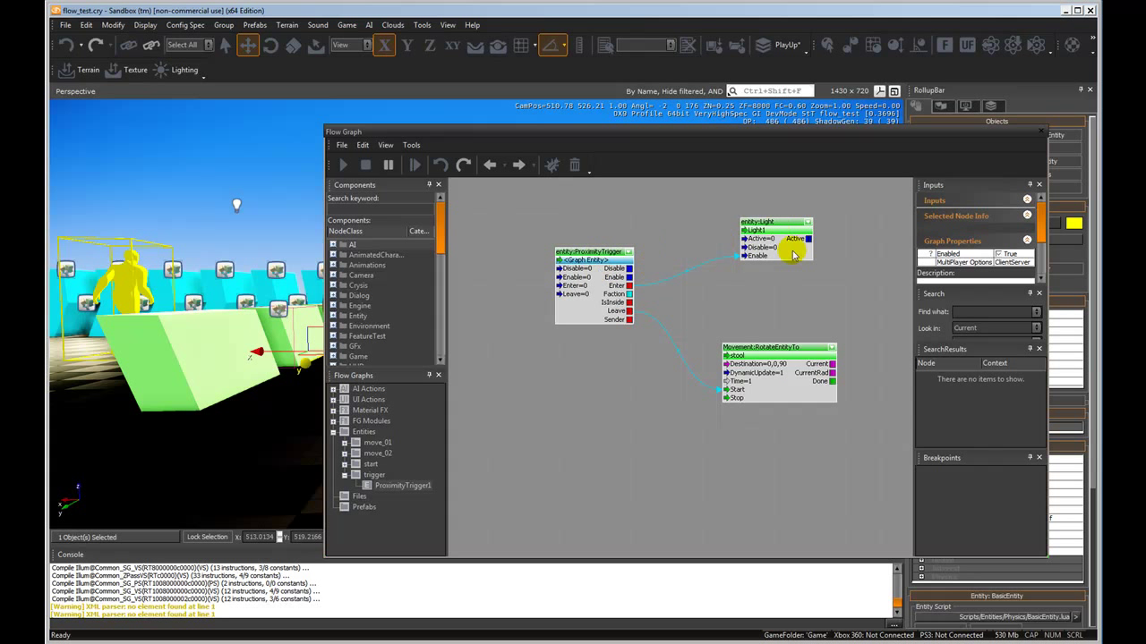
{"action": "left_click", "coordinate": [1041, 133]}
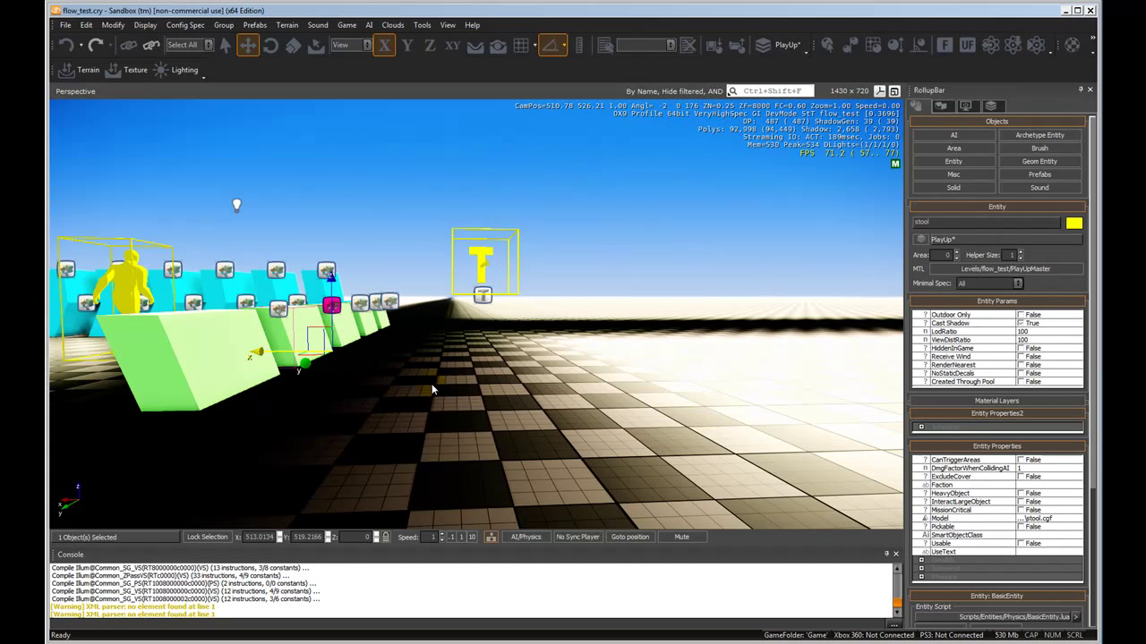
- Clear the selection, start the game in the viewport, put the weapon away and walk around to the outer side of the stools
{"action": "left_click", "coordinate": [512, 414]}
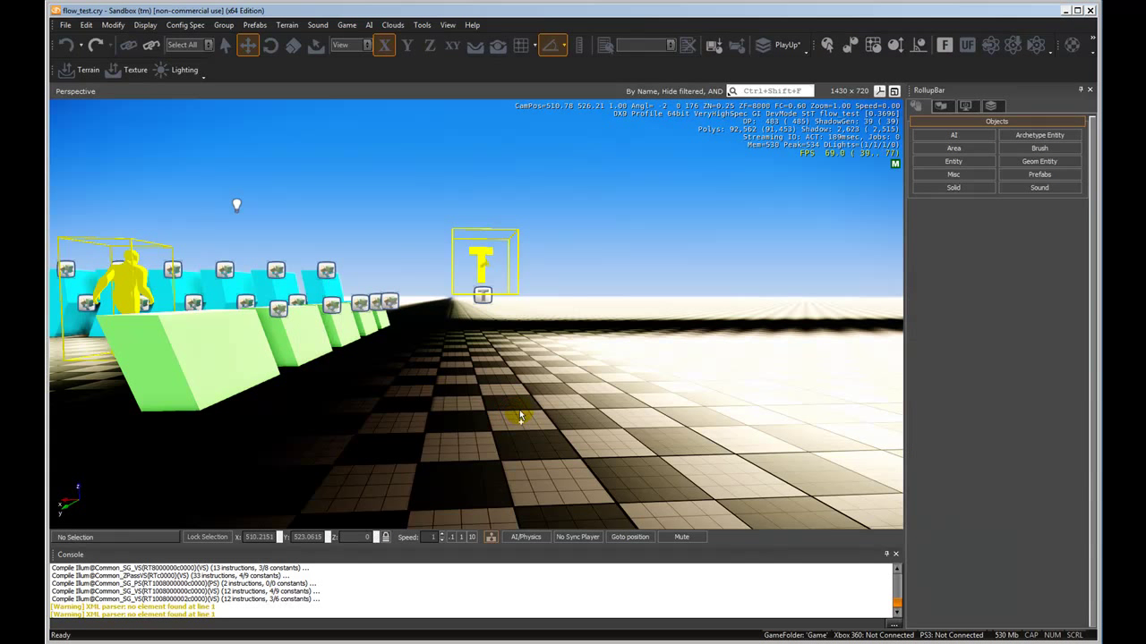
{"action": "key", "text": "ctrl+g"}
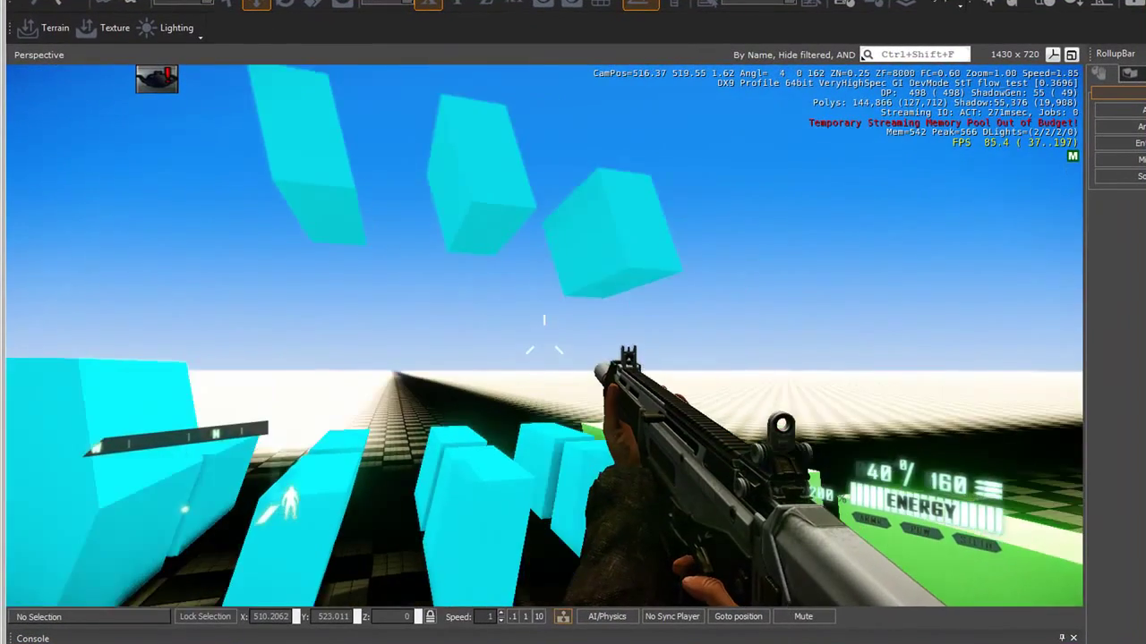
{"action": "key", "text": "1"}
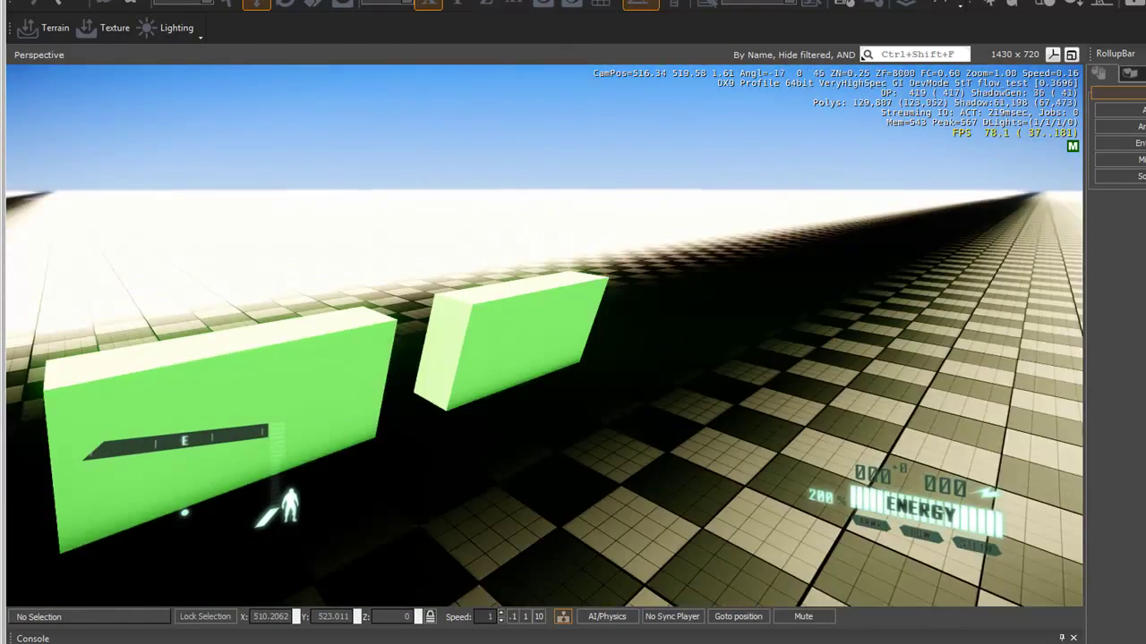
{"action": "key", "text": "w"}
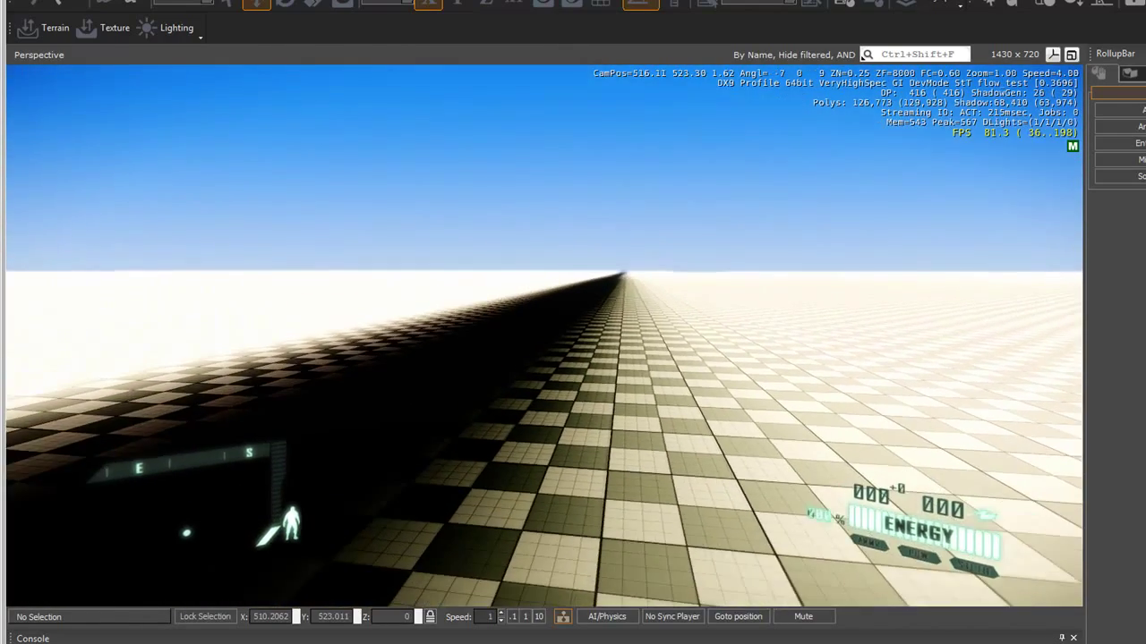
{"action": "key", "text": "w"}
{"action": "key", "text": "w"}
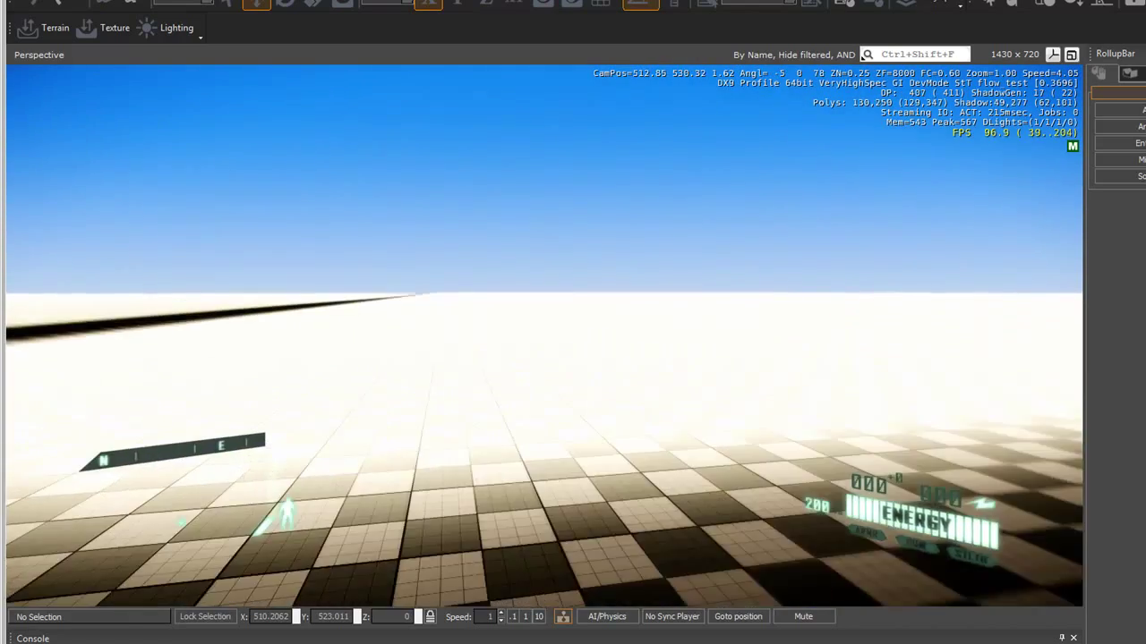
{"action": "key", "text": "w"}
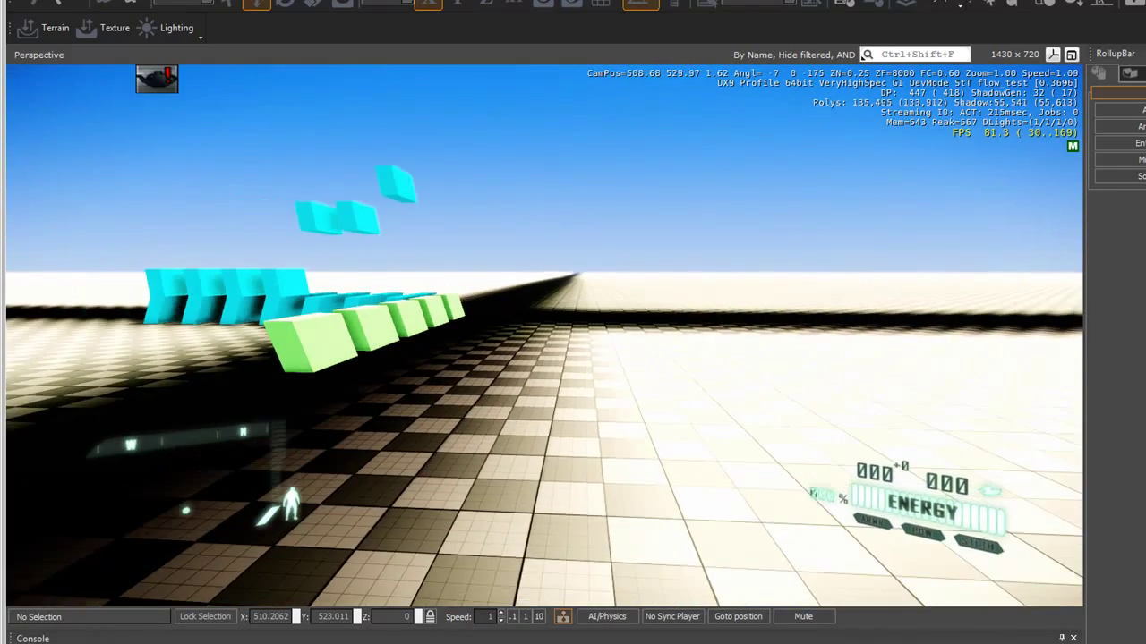
{"action": "mouse_move", "coordinate": [544, 335]}
{"action": "key", "text": "w"}
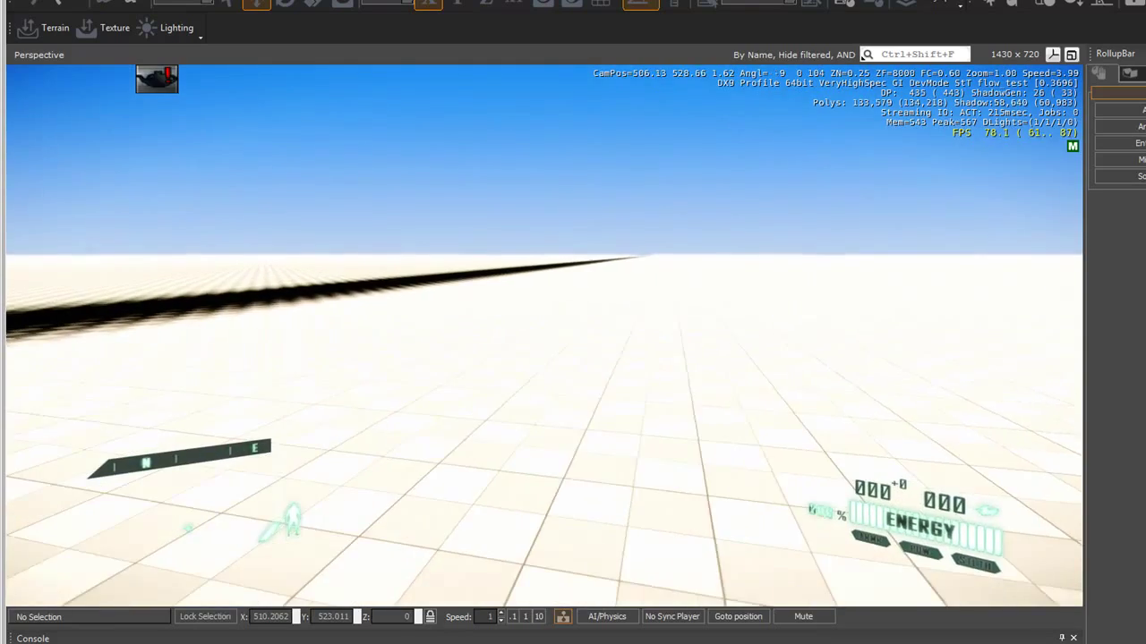
{"action": "key", "text": "w"}
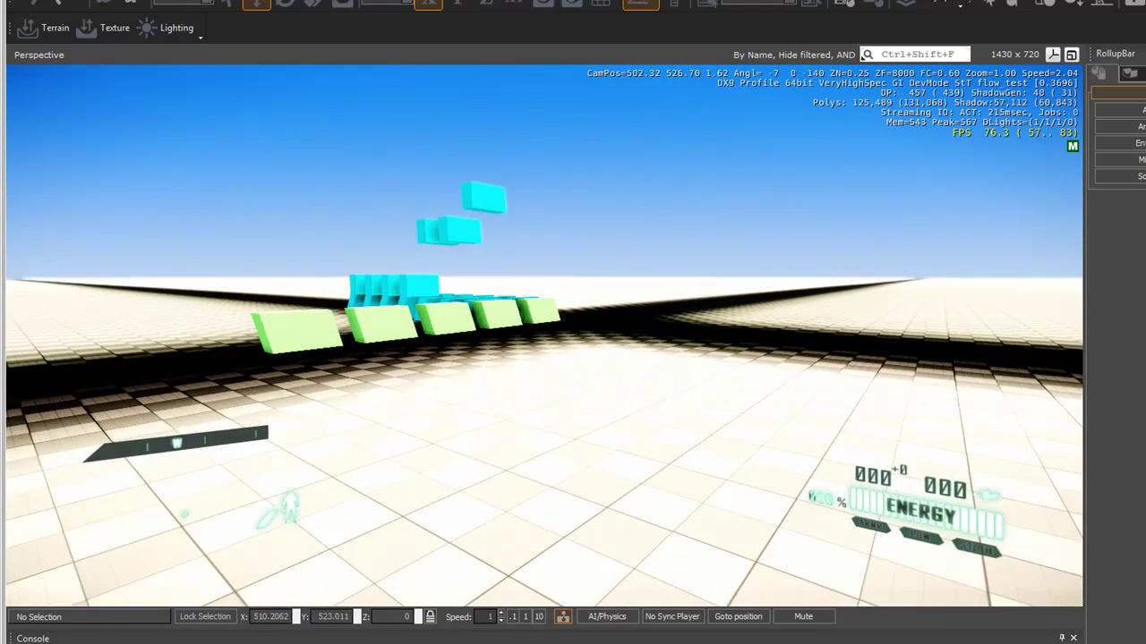
{"action": "key", "text": "w"}
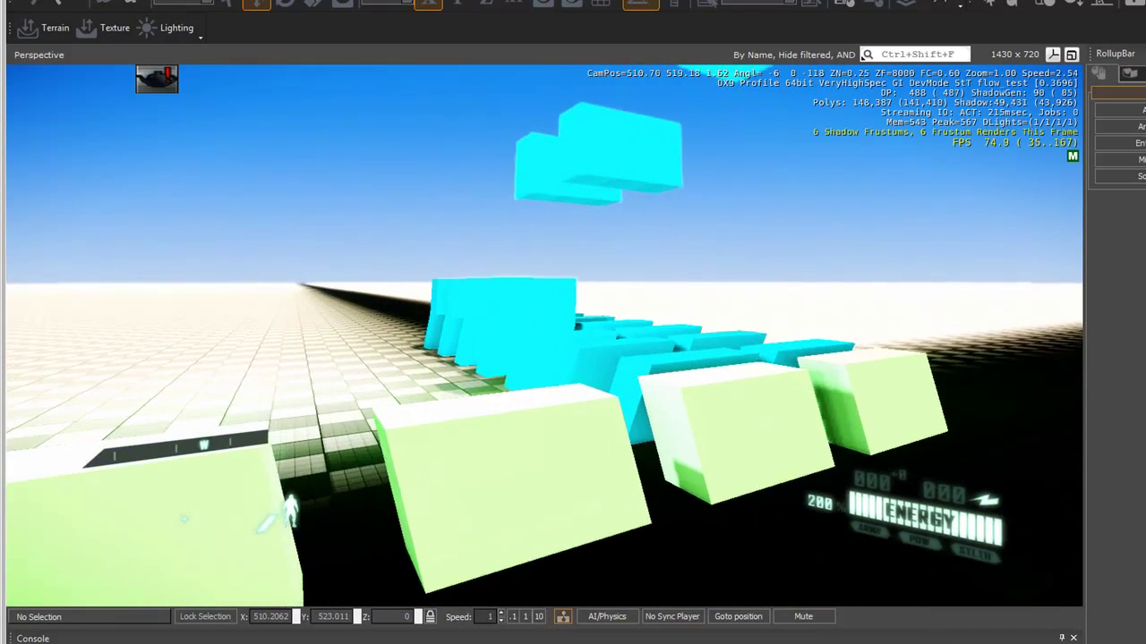
- Walk into the trigger area at the stools and back out to test the light and the stool rotation
{"action": "key", "text": "w"}
{"action": "key", "text": "s"}
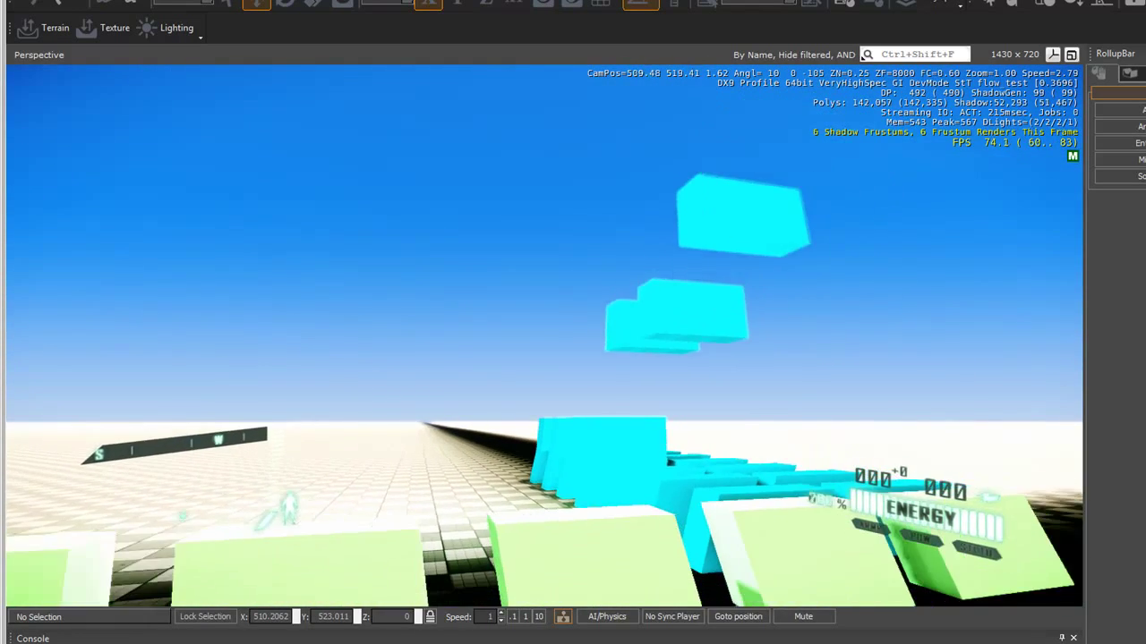
{"action": "key", "text": "w"}
{"action": "key", "text": "w"}
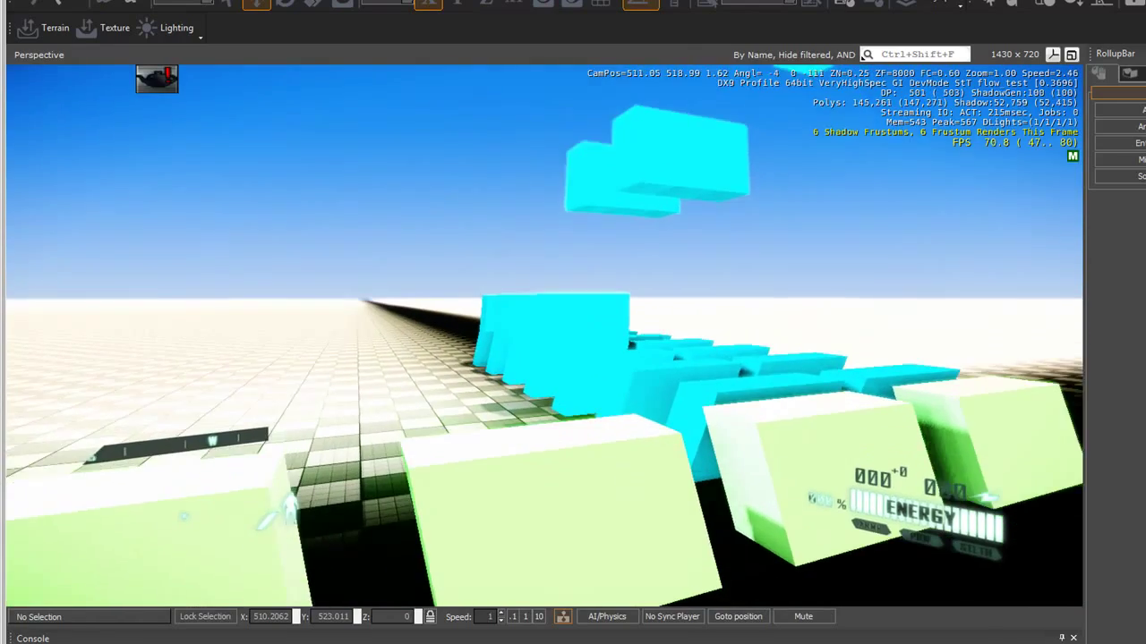
{"action": "key", "text": "s"}
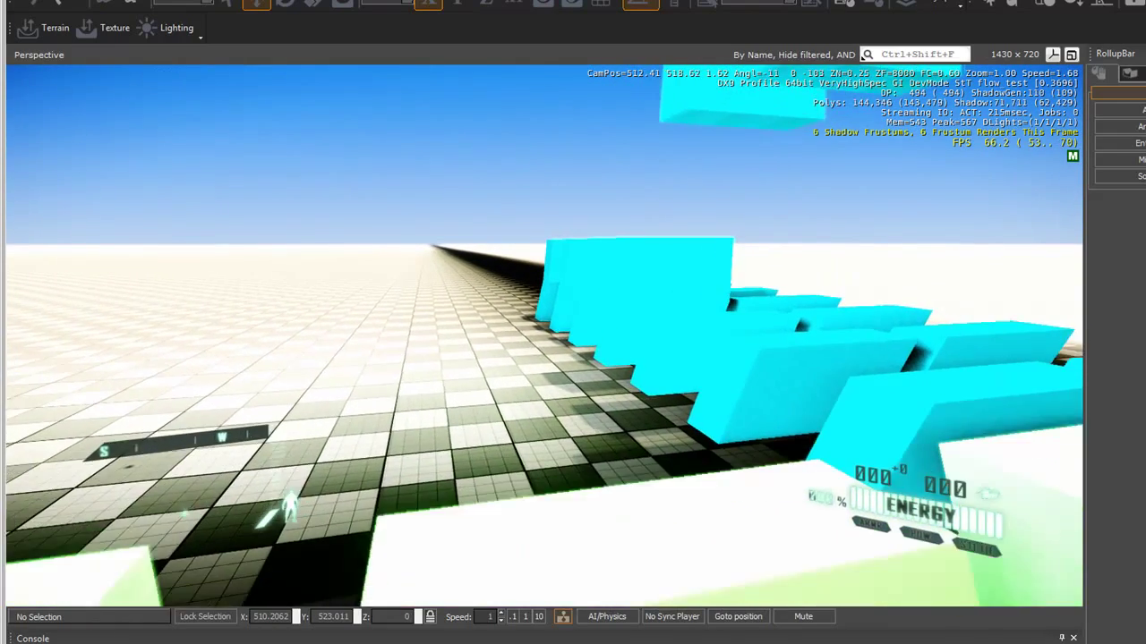
{"action": "key", "text": "s"}
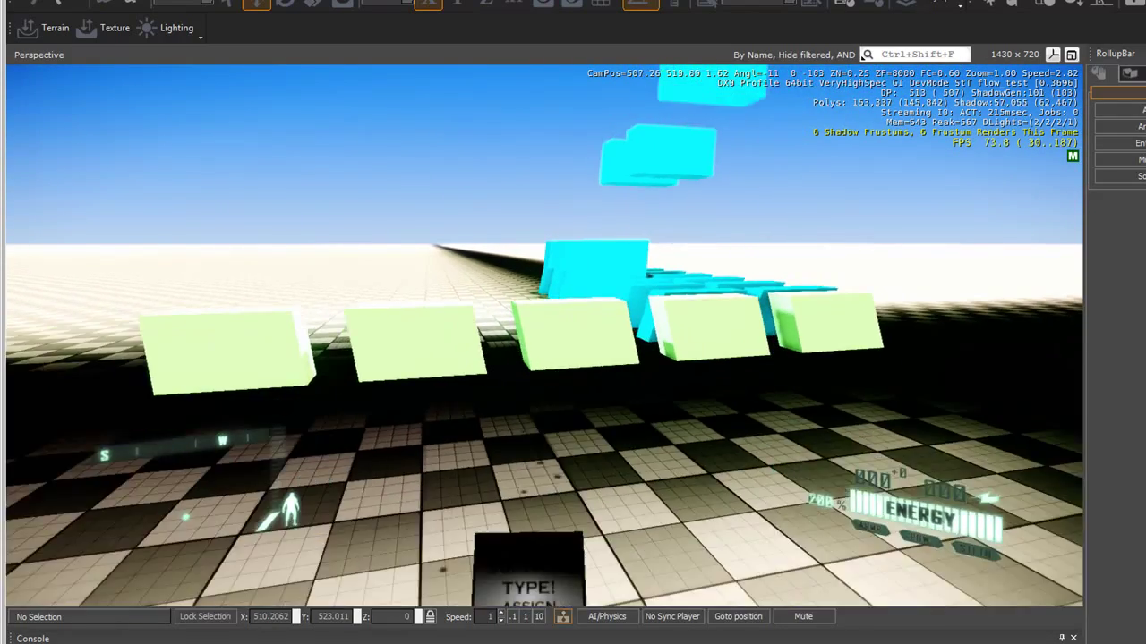
{"action": "key", "text": "w"}
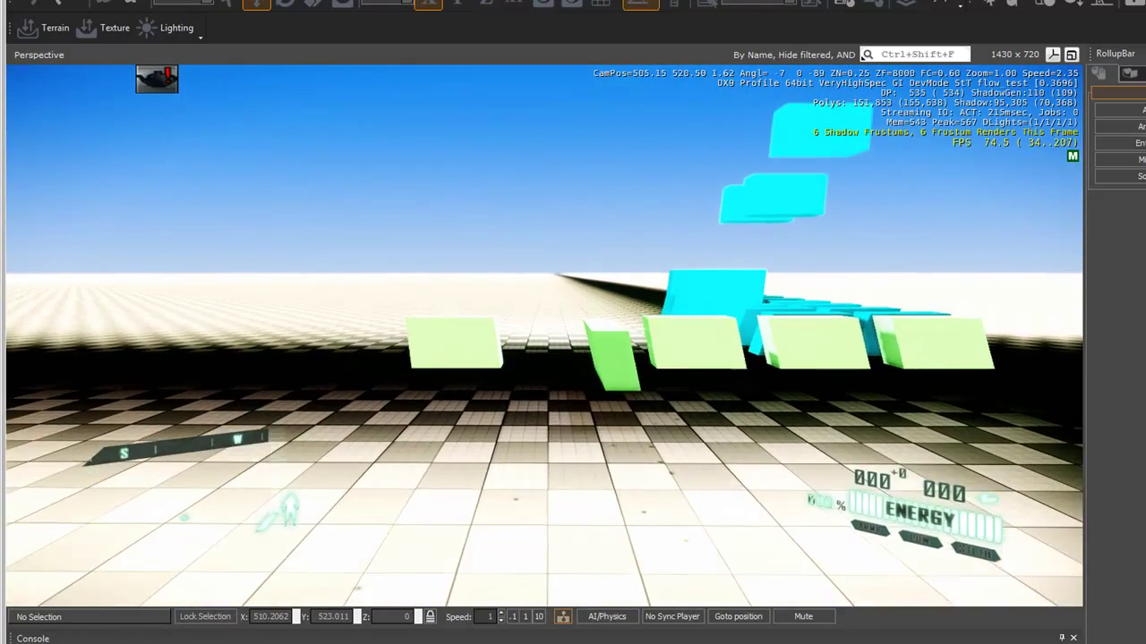
- Walk up to the rotated stool, inspect it from both sides, and leave game mode
{"action": "key", "text": "w"}
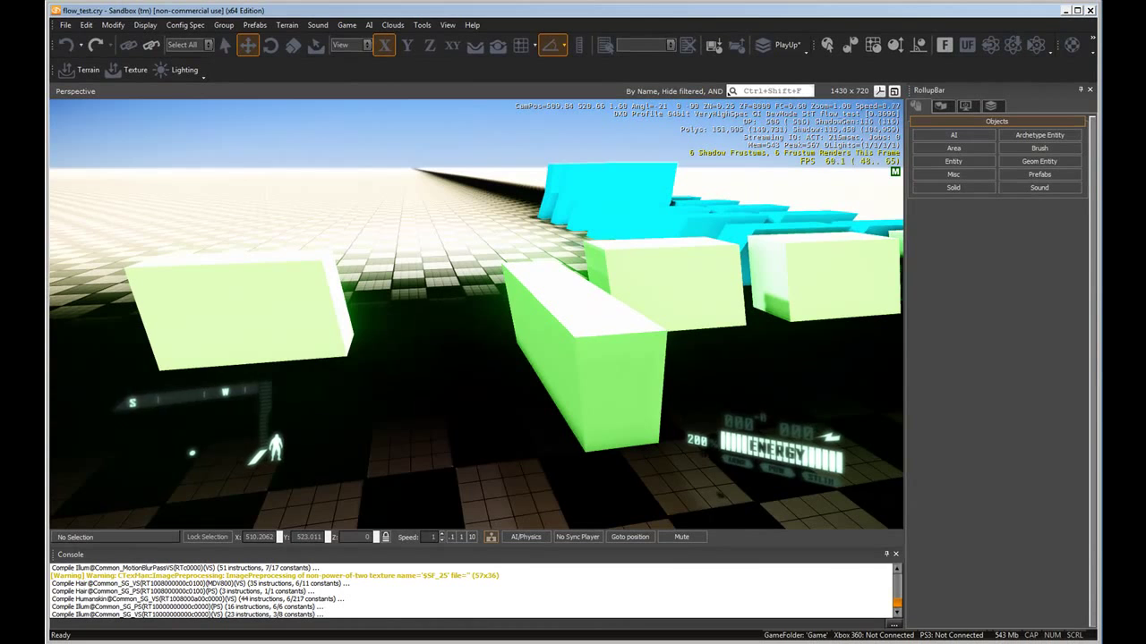
{"action": "key", "text": "w"}
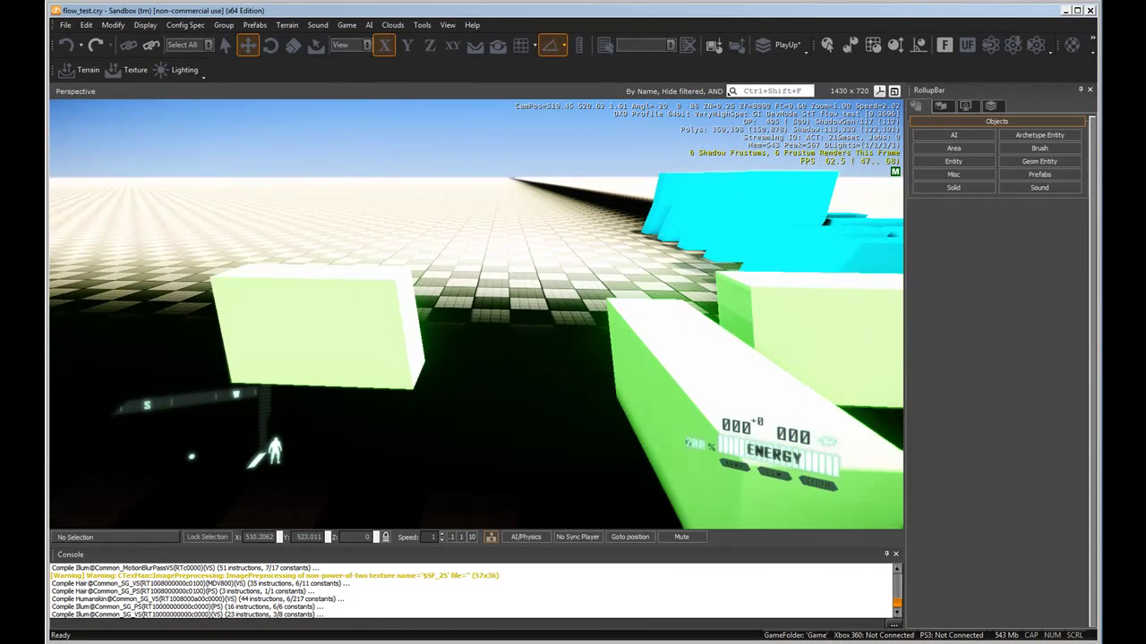
{"action": "key", "text": "w"}
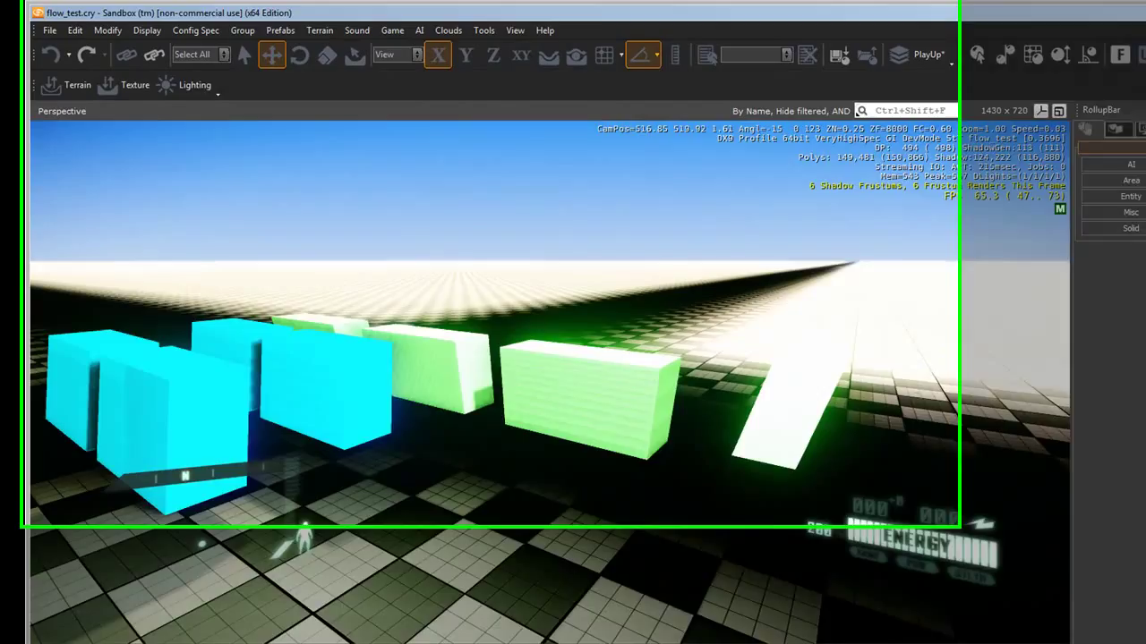
{"action": "key", "text": "Escape"}
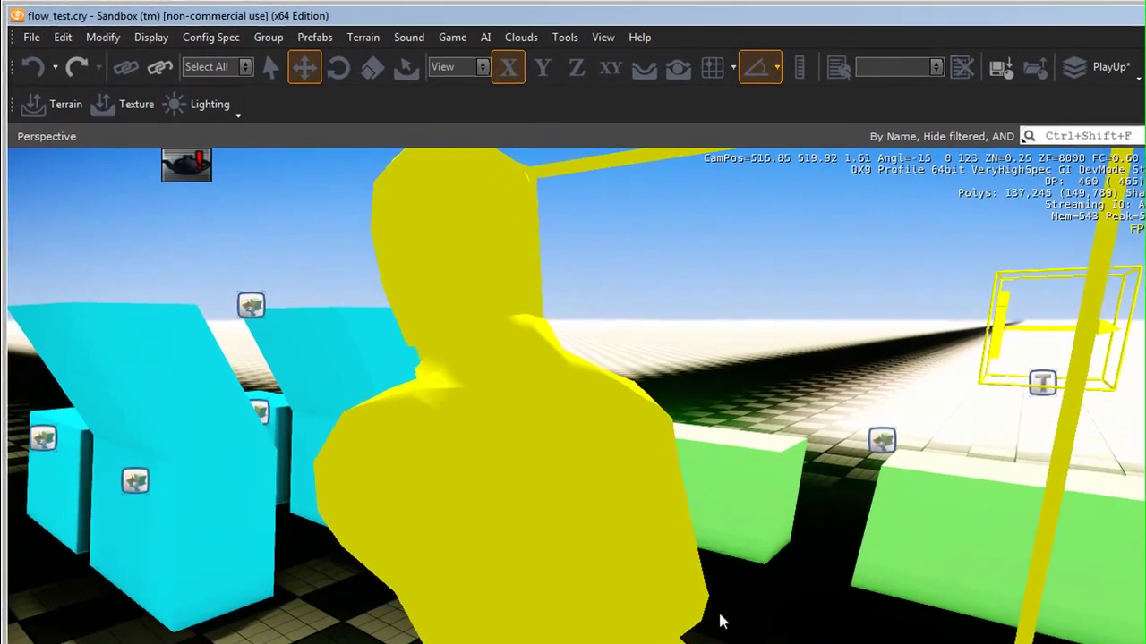
- Select the light above the stools, set its Diffuse colour to dark red (192,10,37), and make it active
{"action": "right_click_drag", "start_coordinate": [749, 498], "coordinate": [752, 495]}
{"action": "key", "text": "w"}
{"action": "key", "text": "s"}
{"action": "right_click_drag", "start_coordinate": [626, 482], "coordinate": [626, 485]}
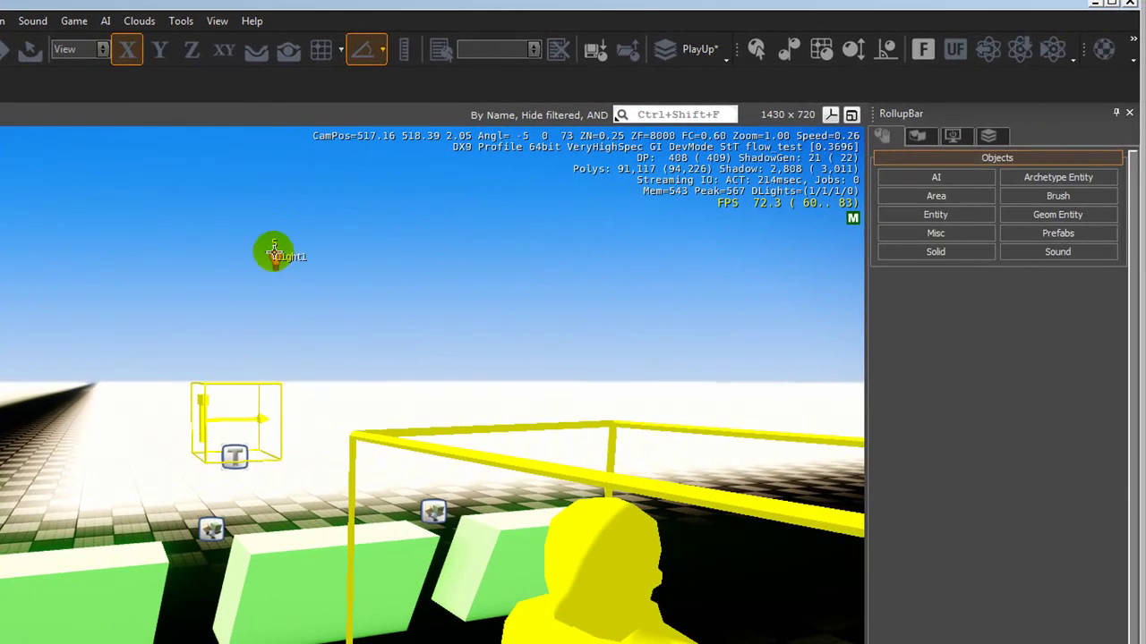
{"action": "left_click", "coordinate": [281, 260]}
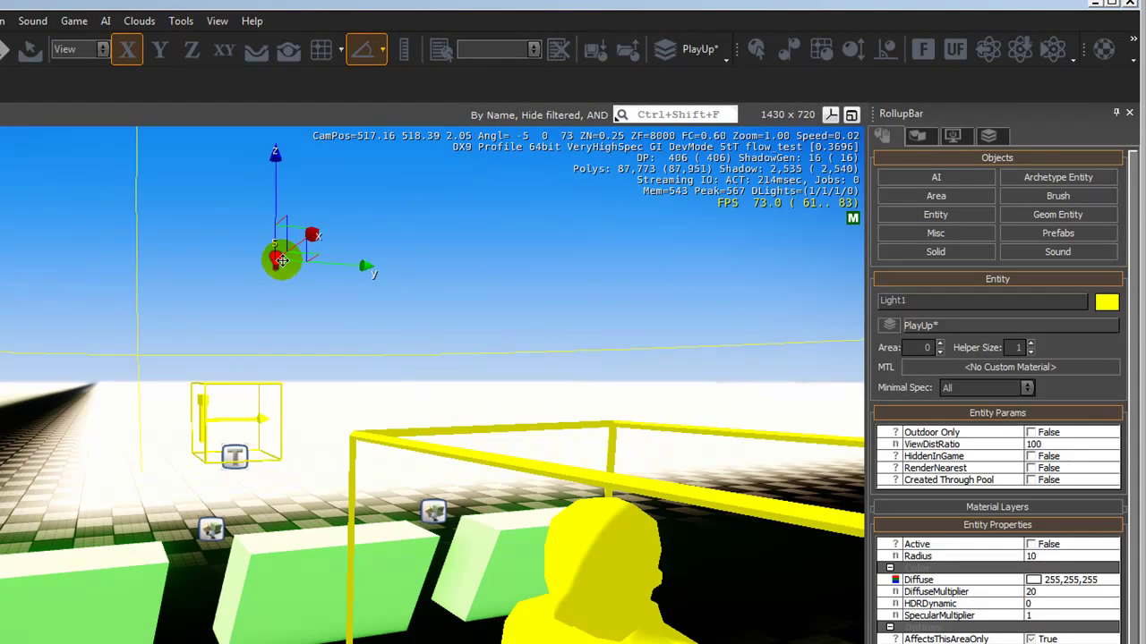
{"action": "left_click", "coordinate": [1032, 582]}
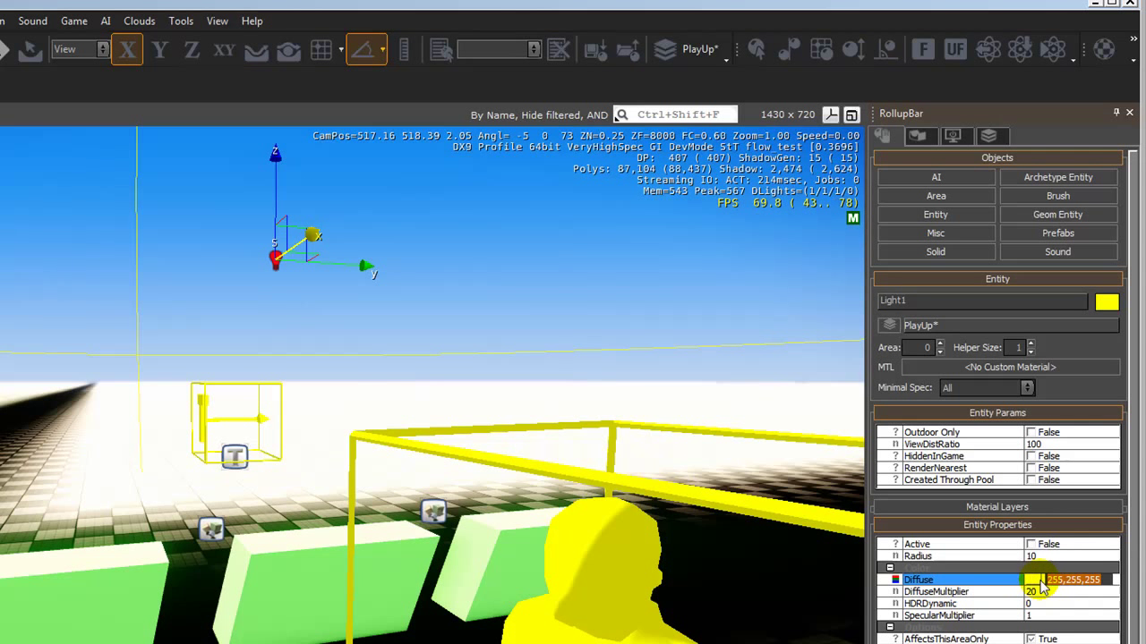
{"action": "left_click", "coordinate": [1036, 582]}
{"action": "left_click", "coordinate": [445, 330]}
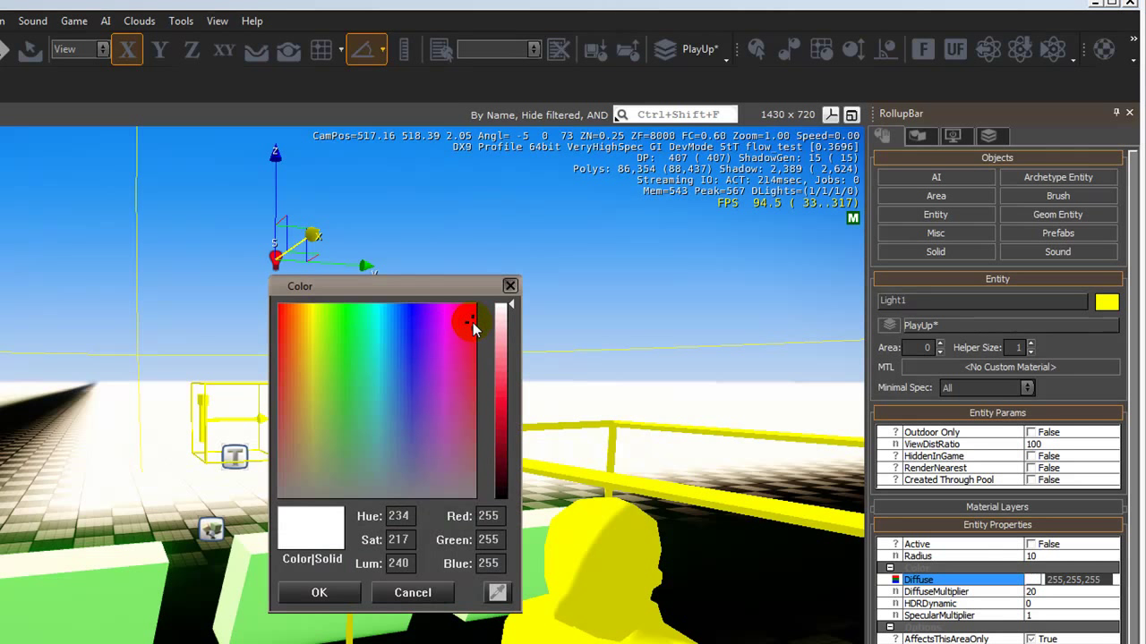
{"action": "left_click", "coordinate": [509, 314]}
{"action": "left_click_drag", "start_coordinate": [509, 315], "coordinate": [509, 423]}
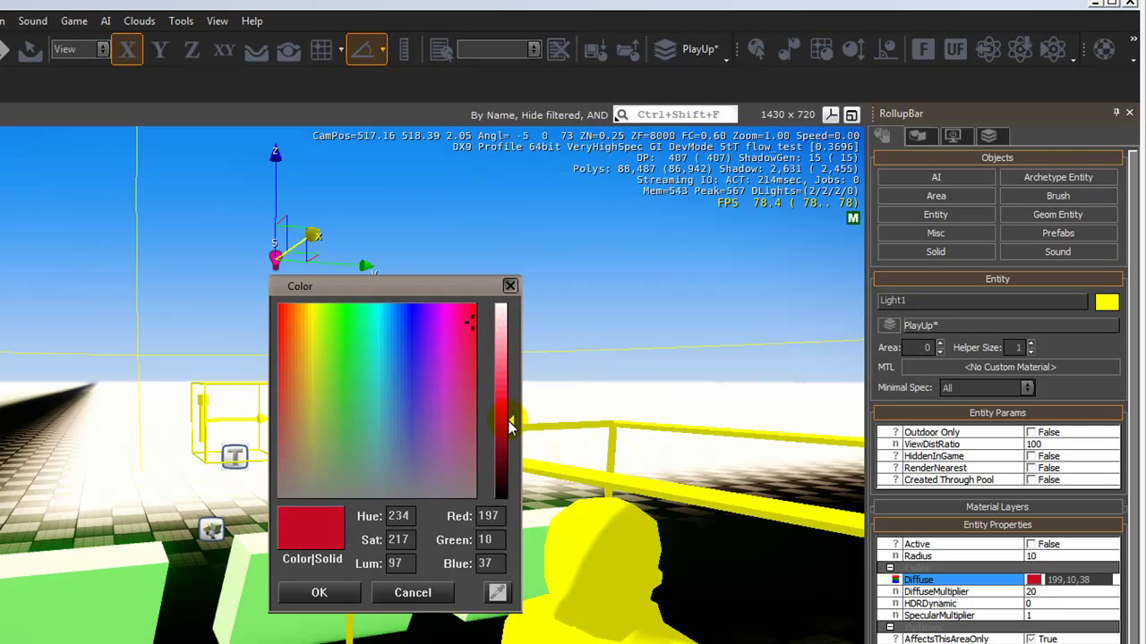
{"action": "left_click", "coordinate": [320, 593]}
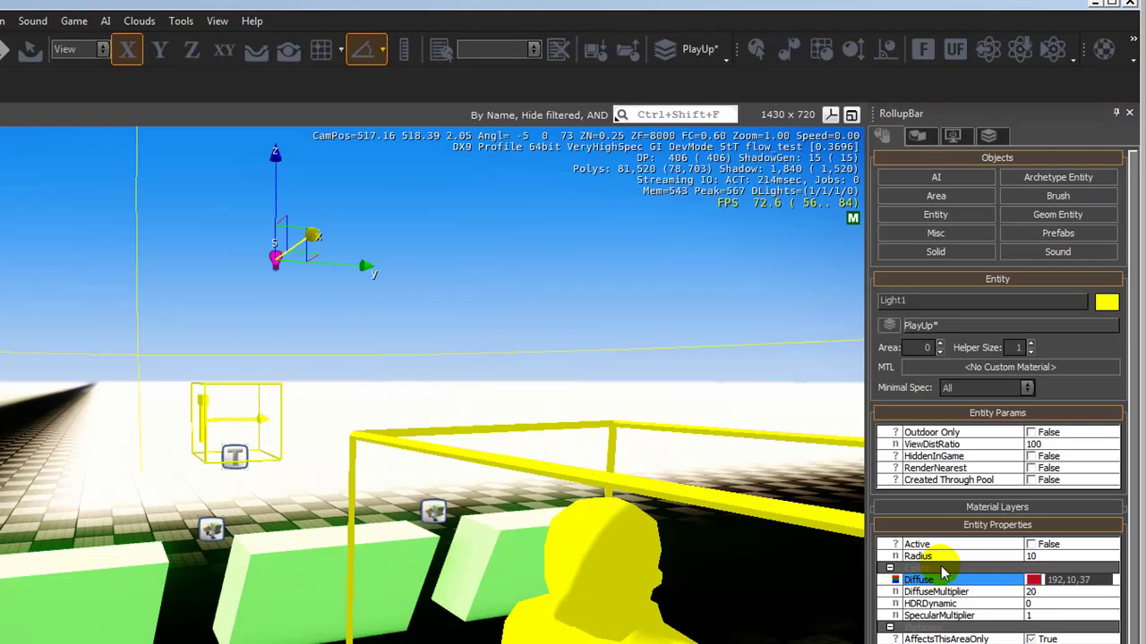
{"action": "left_click", "coordinate": [1031, 545]}
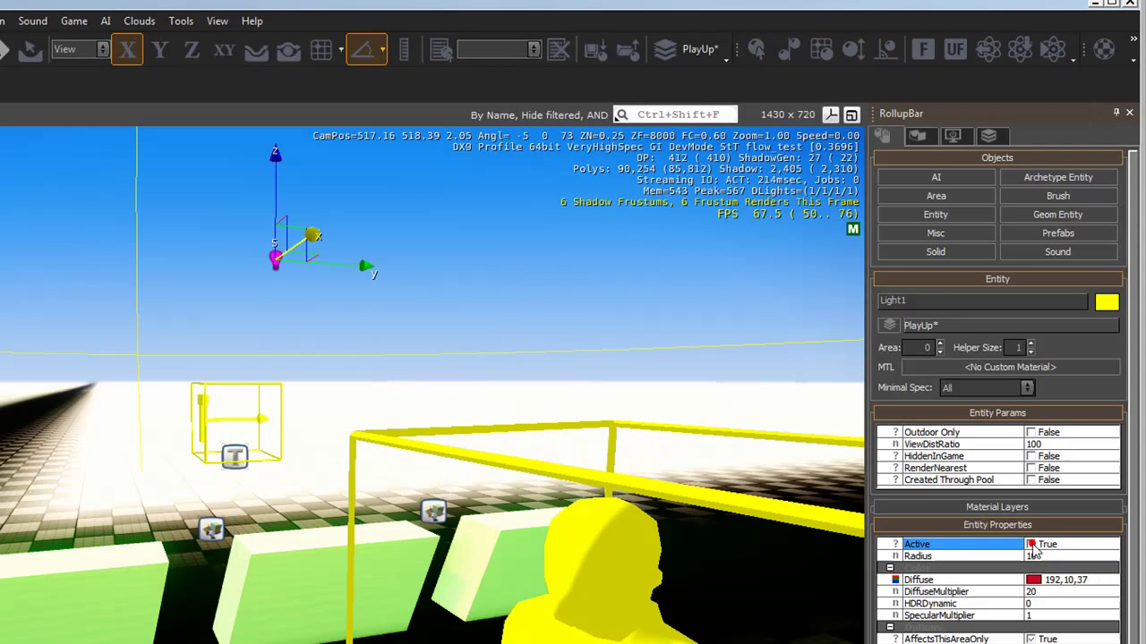
- Open the Time Of Day settings and move the current time to 22:19
{"action": "right_click_drag", "start_coordinate": [592, 480], "coordinate": [614, 486]}
{"action": "key", "text": "s"}
{"action": "key", "text": "w"}
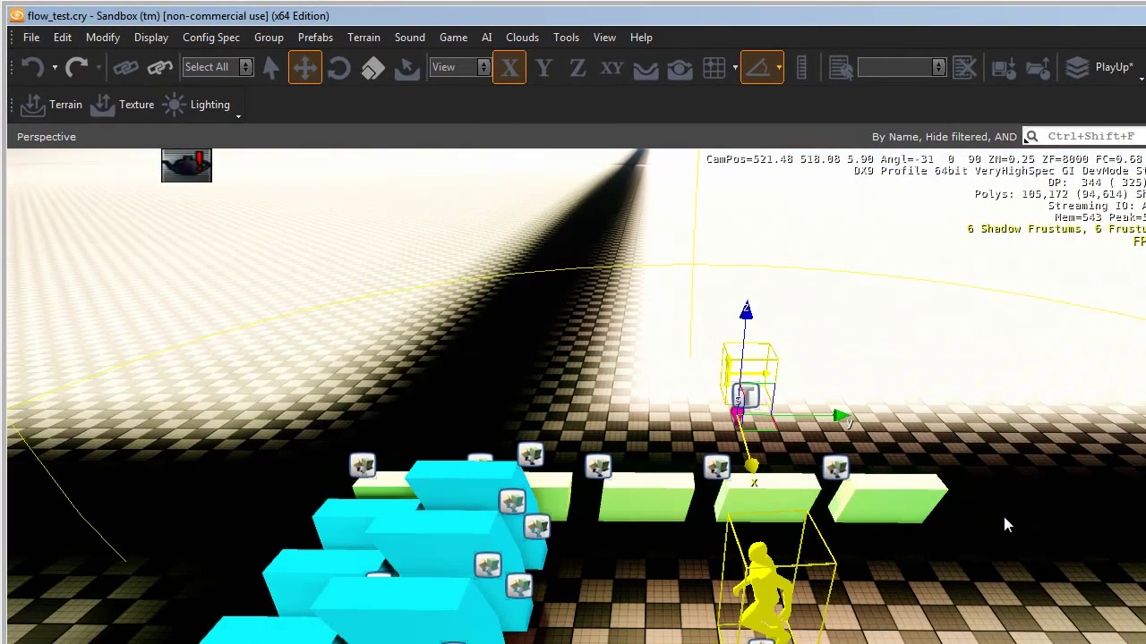
{"action": "left_click", "coordinate": [929, 478]}
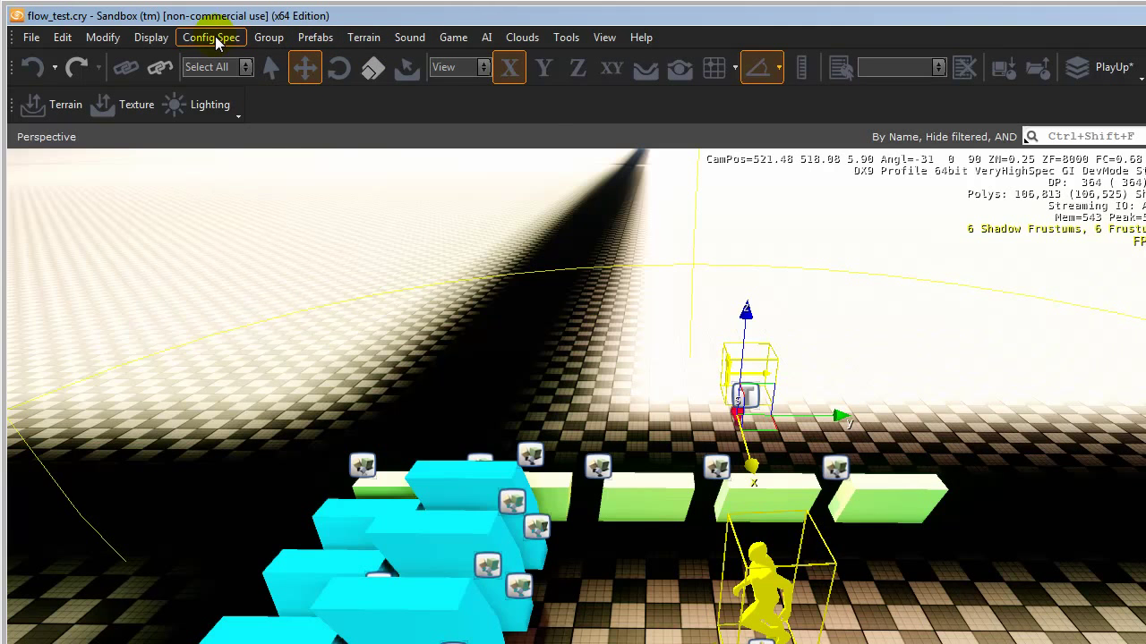
{"action": "left_click", "coordinate": [364, 37]}
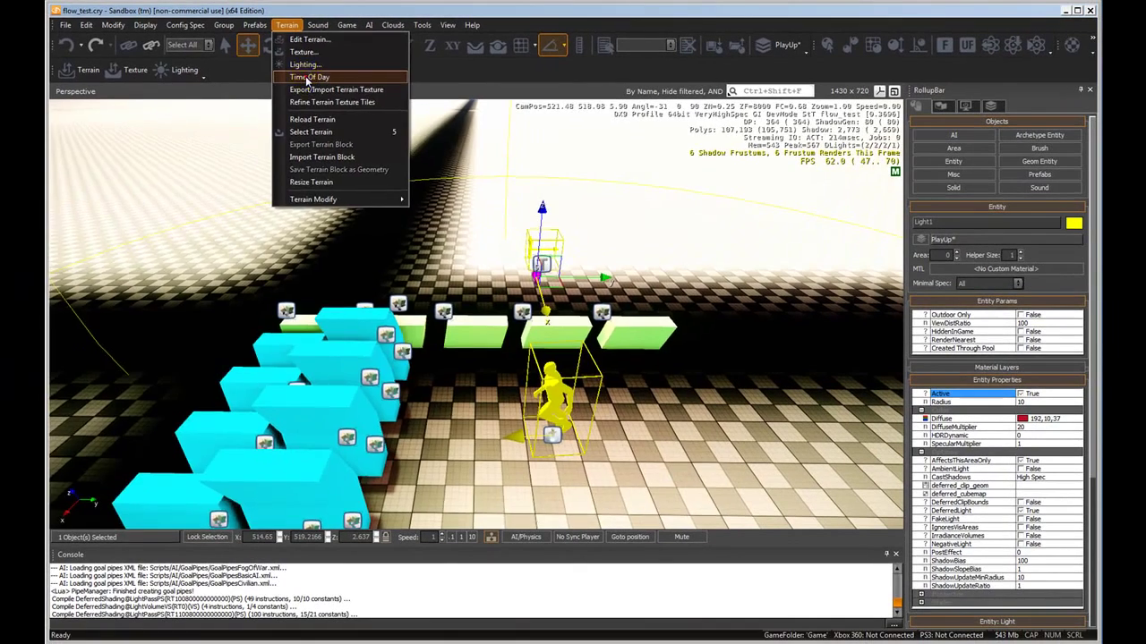
{"action": "left_click", "coordinate": [316, 81]}
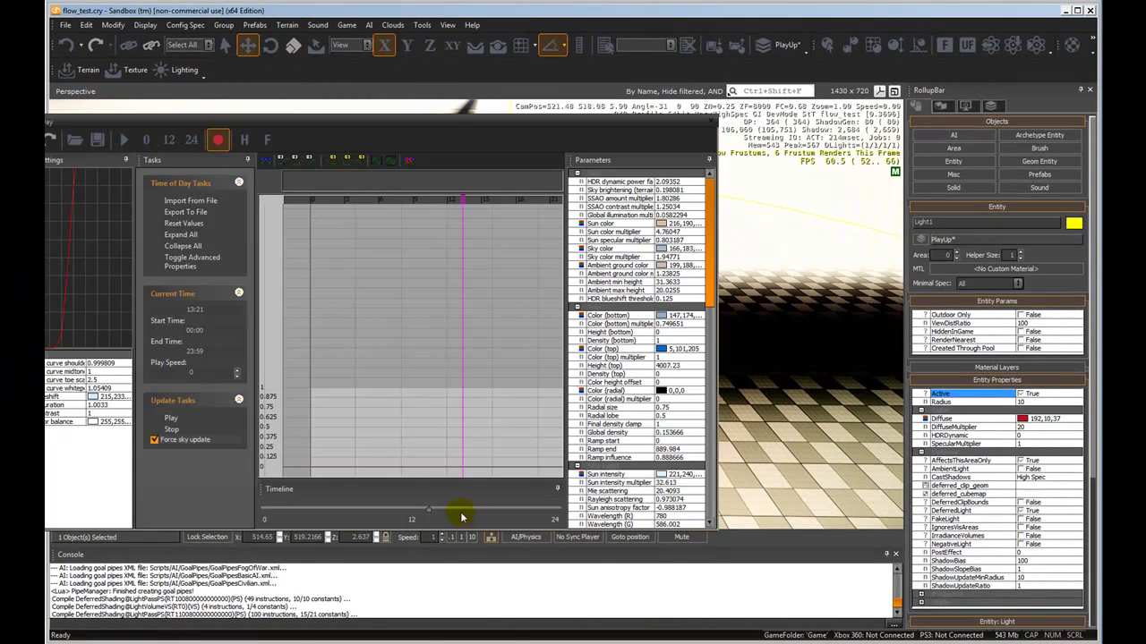
{"action": "left_click_drag", "start_coordinate": [429, 512], "coordinate": [537, 513]}
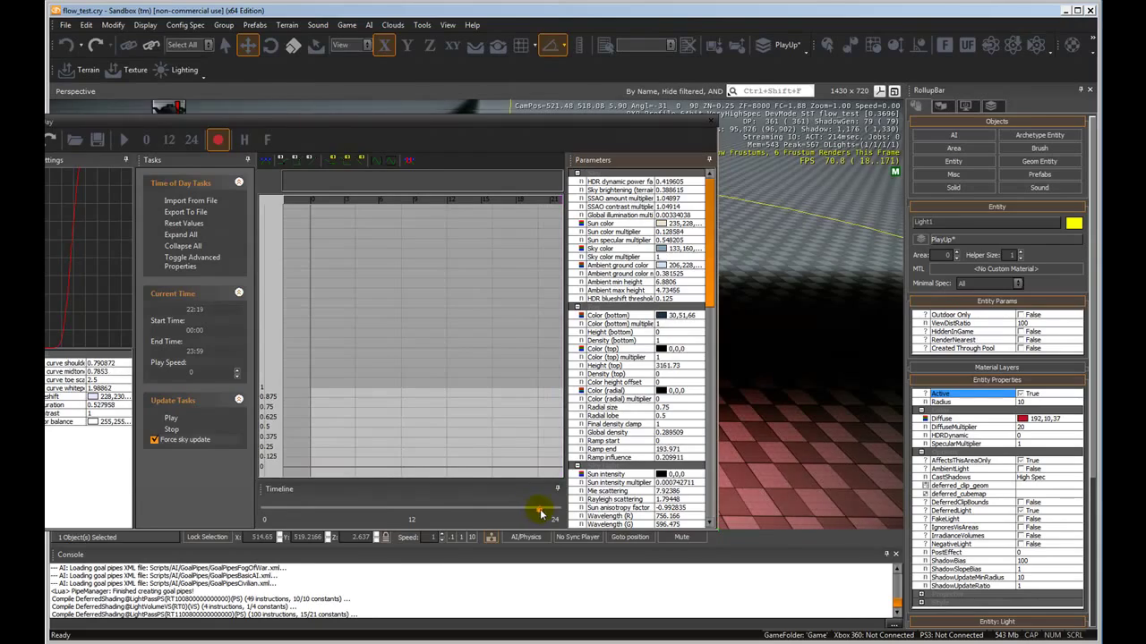
- Close the Time Of Day settings and make the selected red light inactive
{"action": "left_click", "coordinate": [716, 122]}
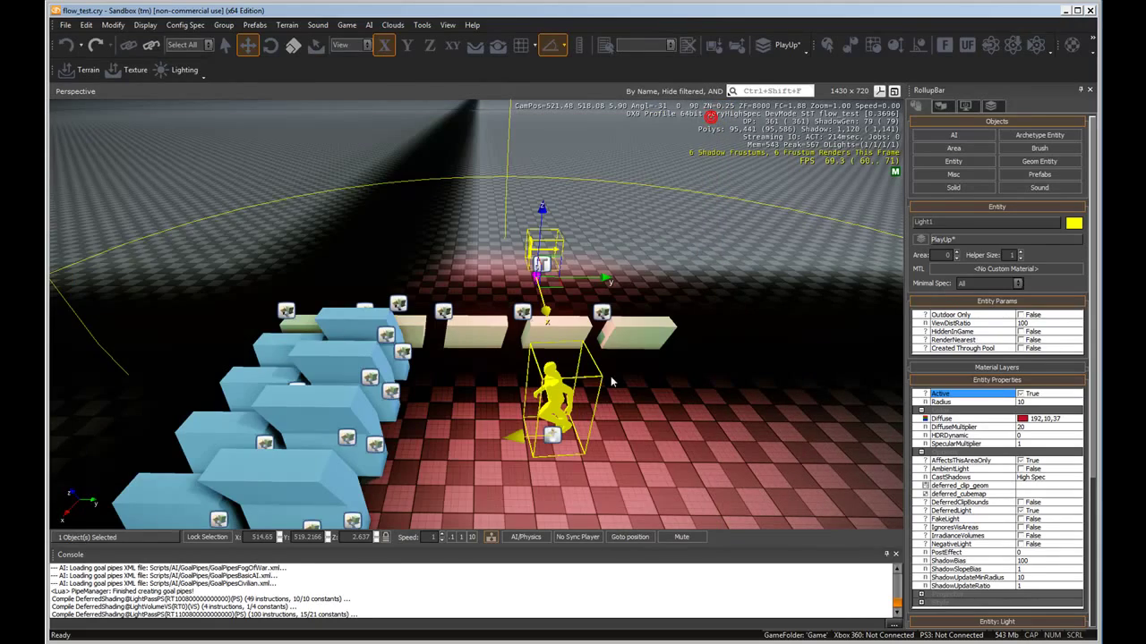
{"action": "left_click", "coordinate": [1018, 394]}
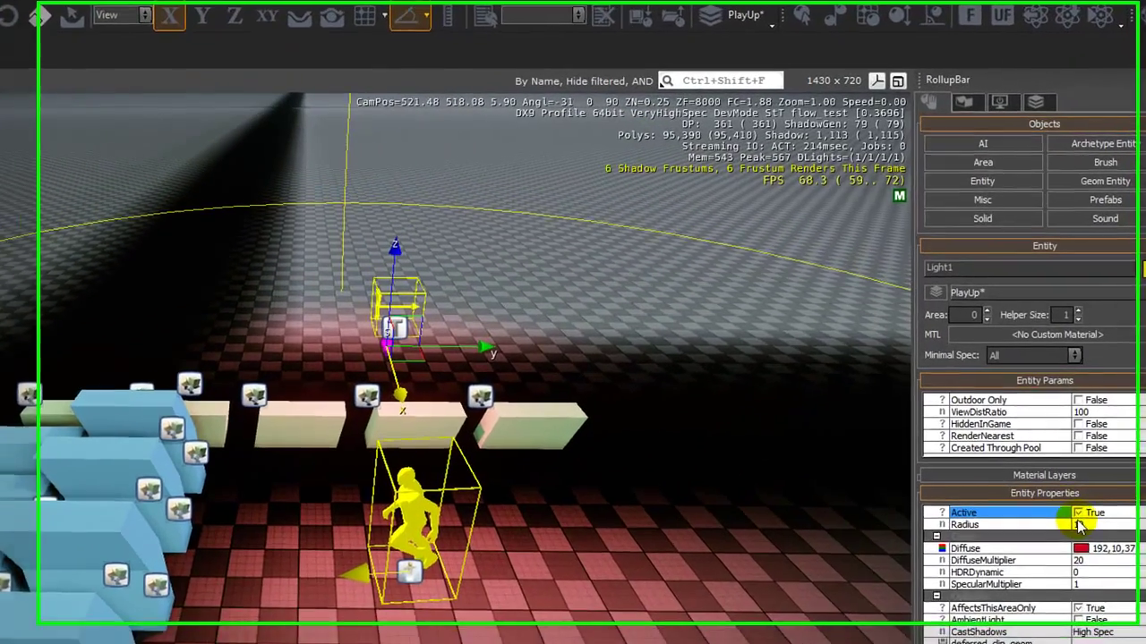
{"action": "right_click_drag", "start_coordinate": [652, 571], "coordinate": [643, 585]}
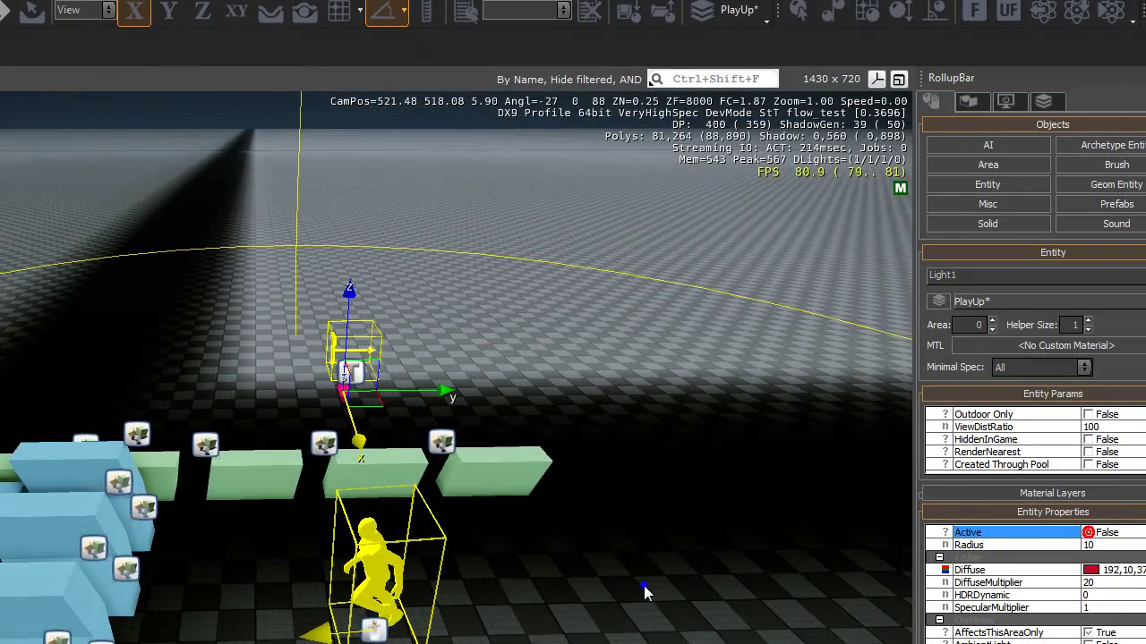
- Enter game mode, switch to the binoculars, and walk past the green stools into the trigger area to test the red light
{"action": "key", "text": "ctrl+g"}
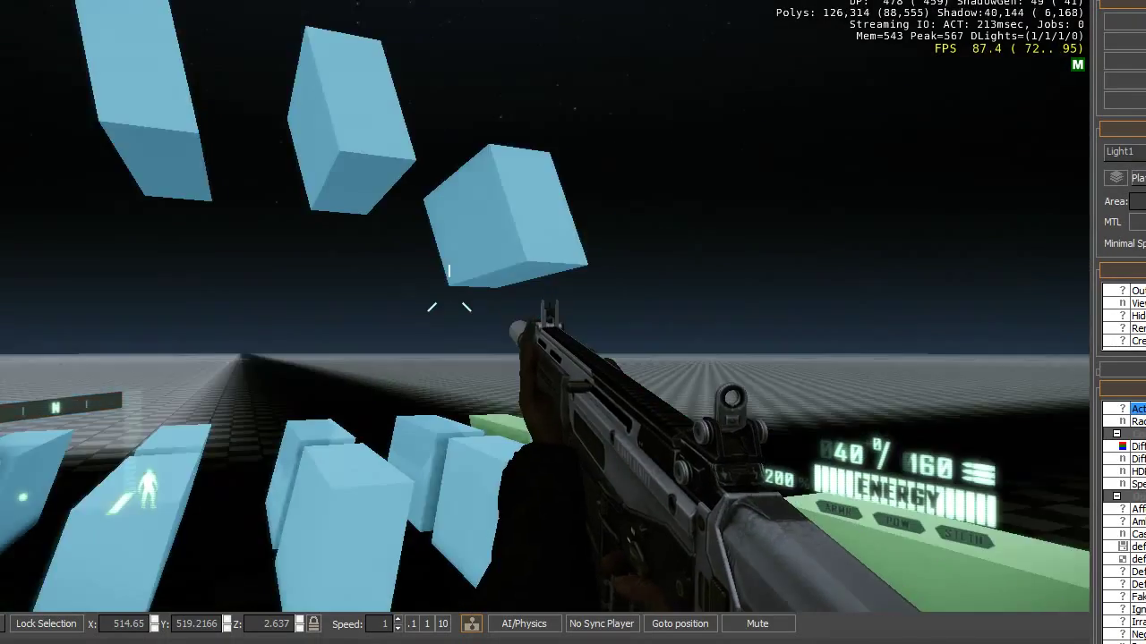
{"action": "mouse_move", "coordinate": [573, 323]}
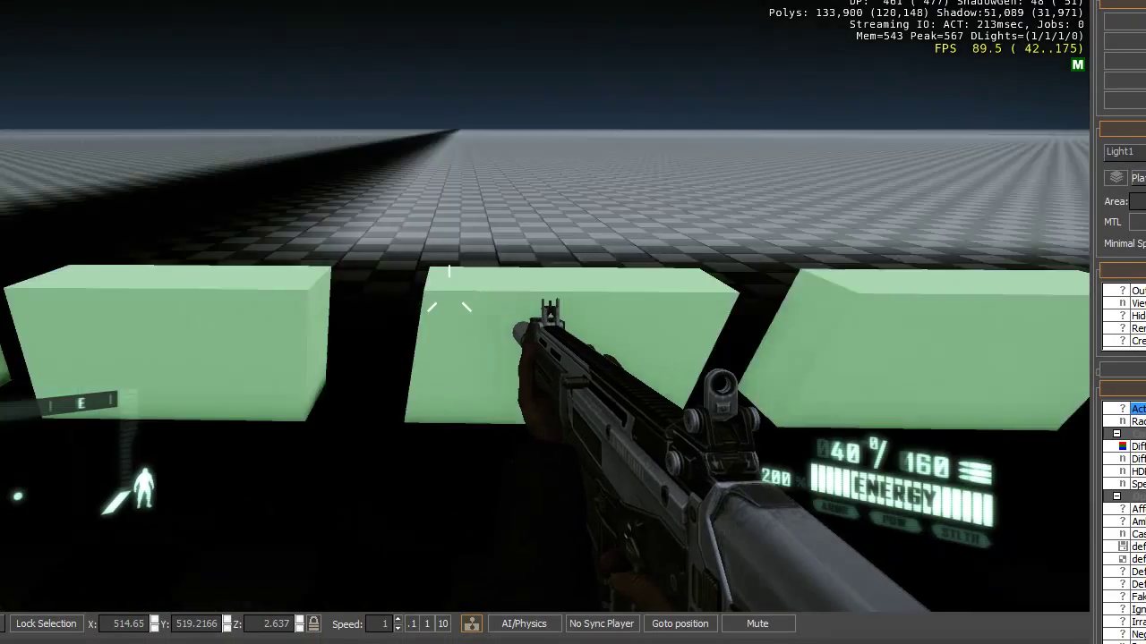
{"action": "key", "text": "w"}
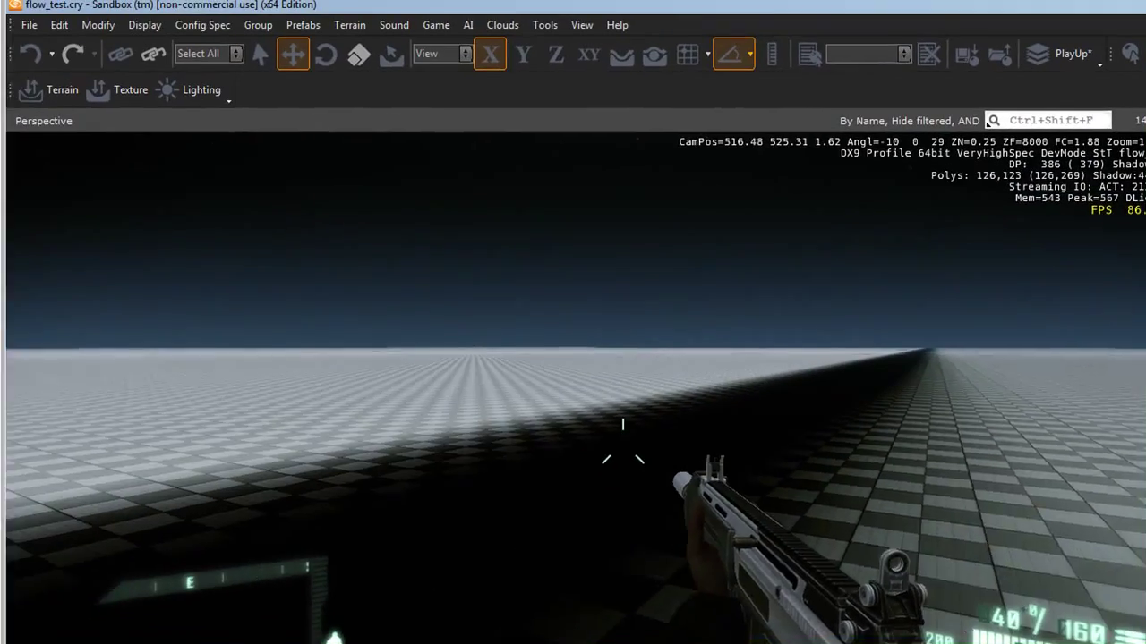
{"action": "key", "text": "b"}
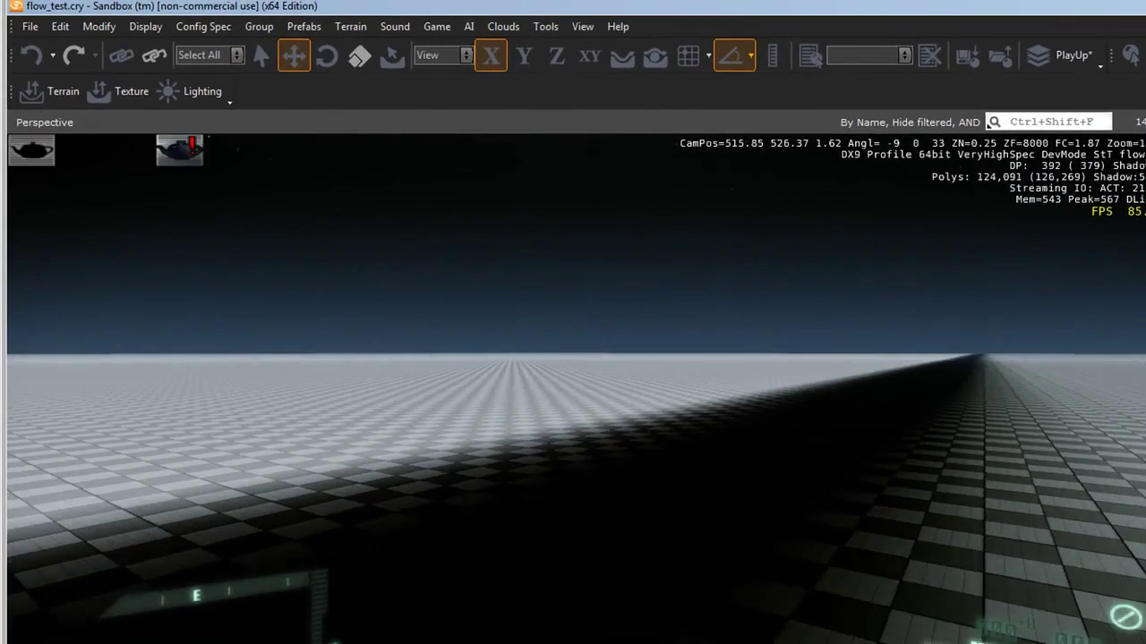
{"action": "key", "text": "w"}
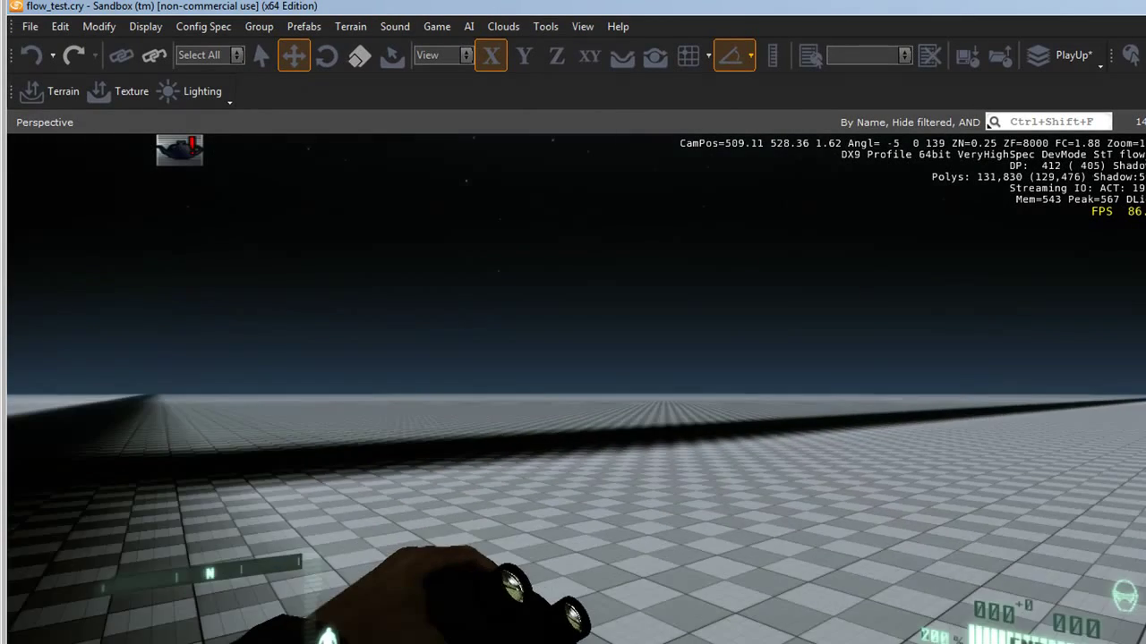
{"action": "key", "text": "w"}
{"action": "mouse_move", "coordinate": [573, 322]}
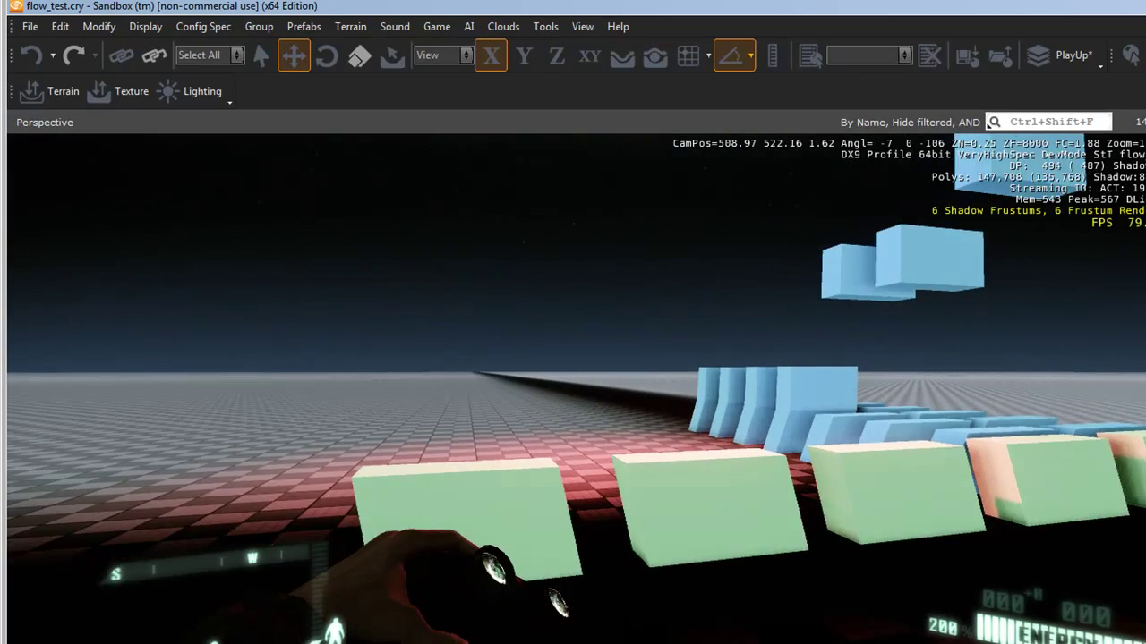
{"action": "key", "text": "w"}
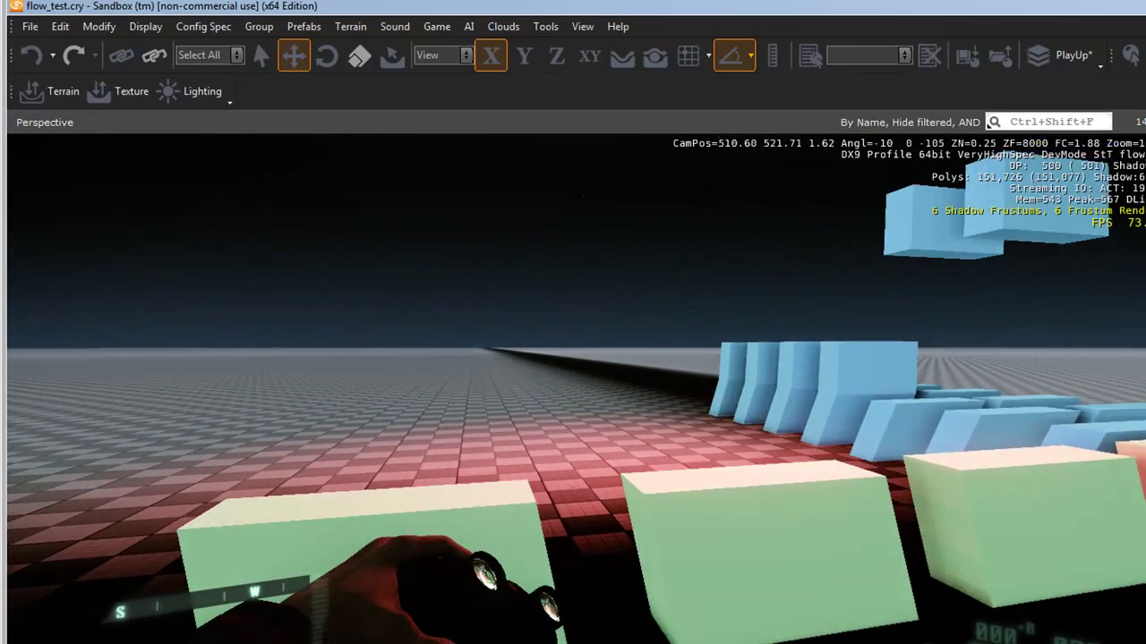
{"action": "key", "text": "w"}
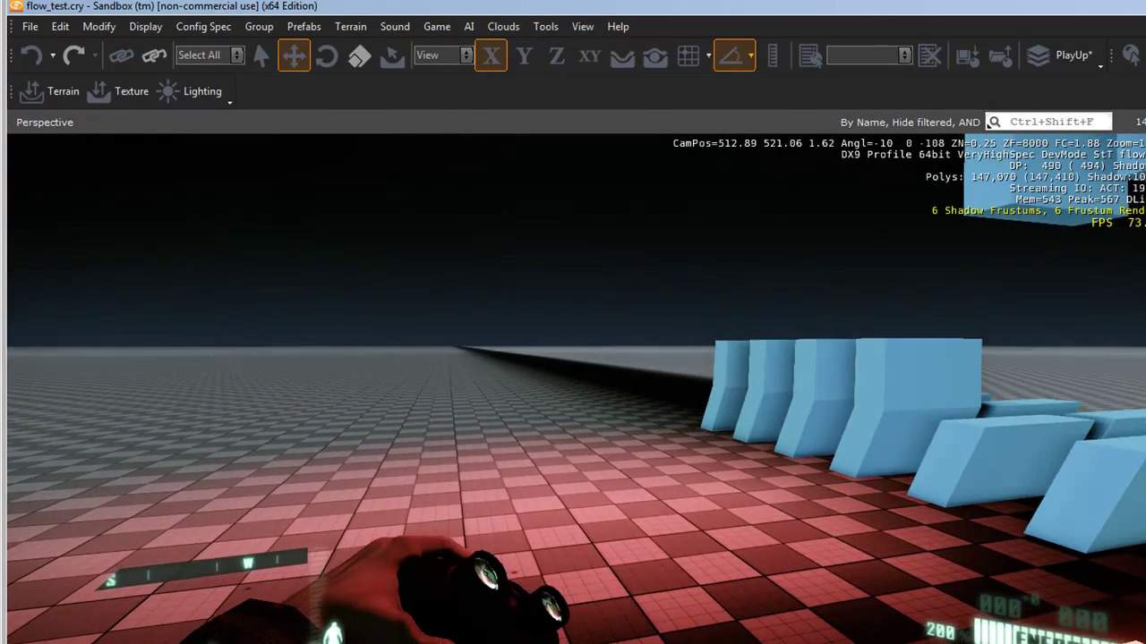
- Back out of the trigger area to test the stool rotation, walk back in towards the blue blocks, and leave game mode
{"action": "key", "text": "s"}
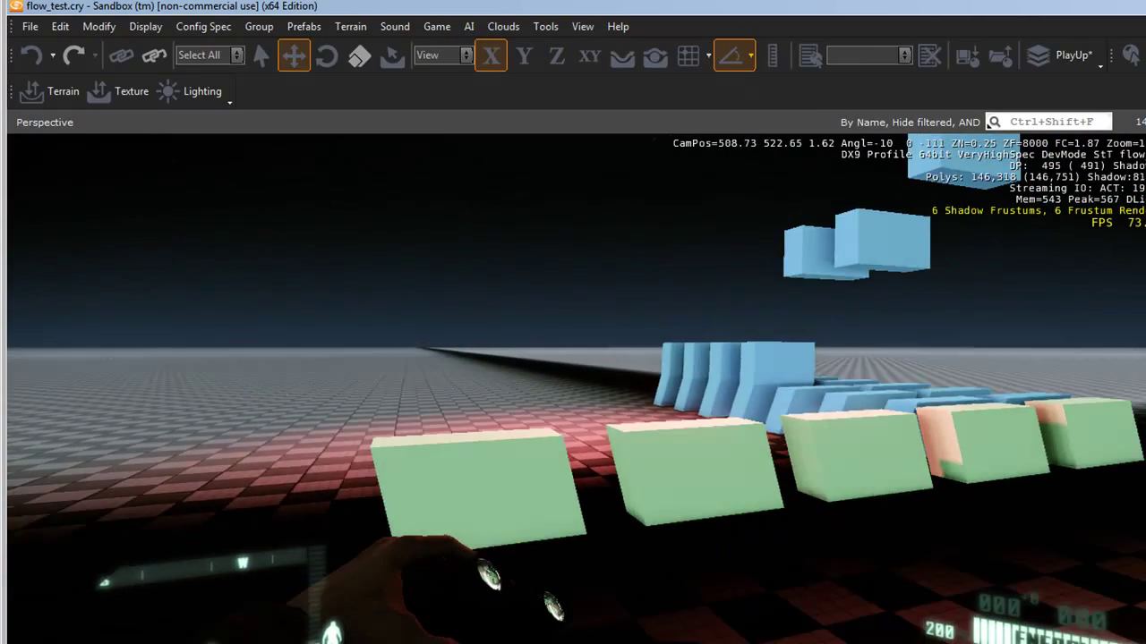
{"action": "key", "text": "s"}
{"action": "key", "text": "w"}
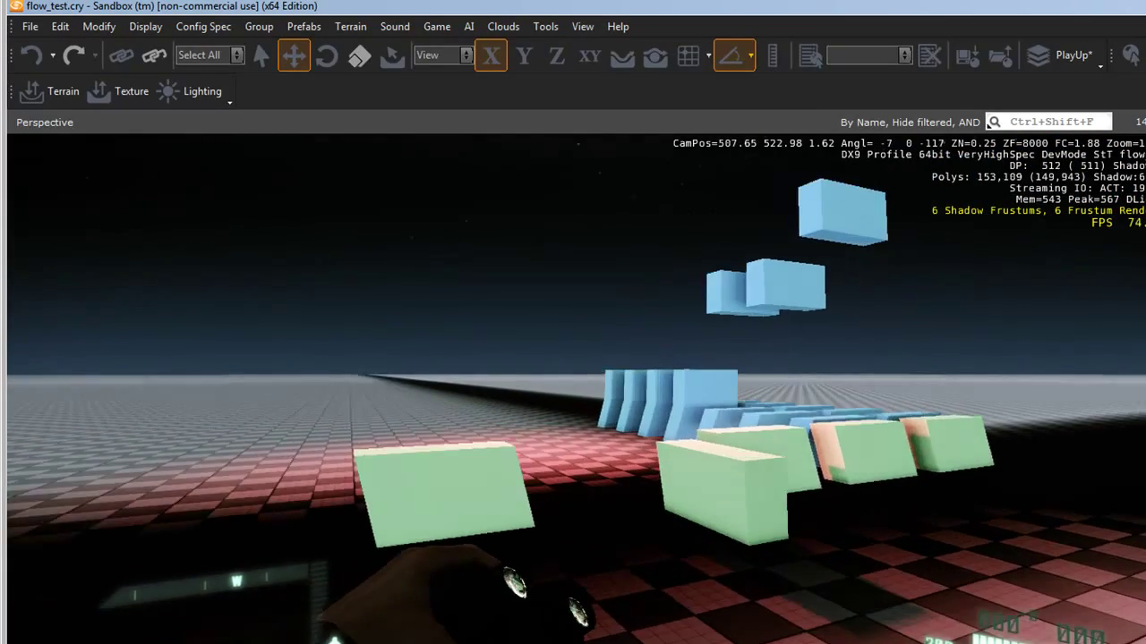
{"action": "key", "text": "w"}
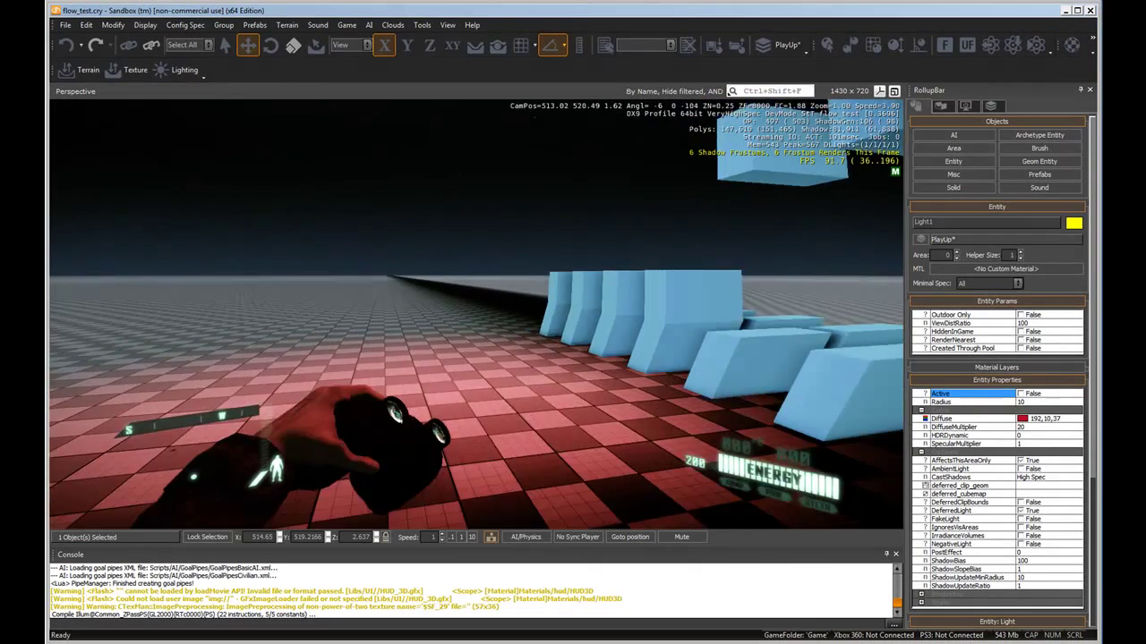
{"action": "key", "text": "w"}
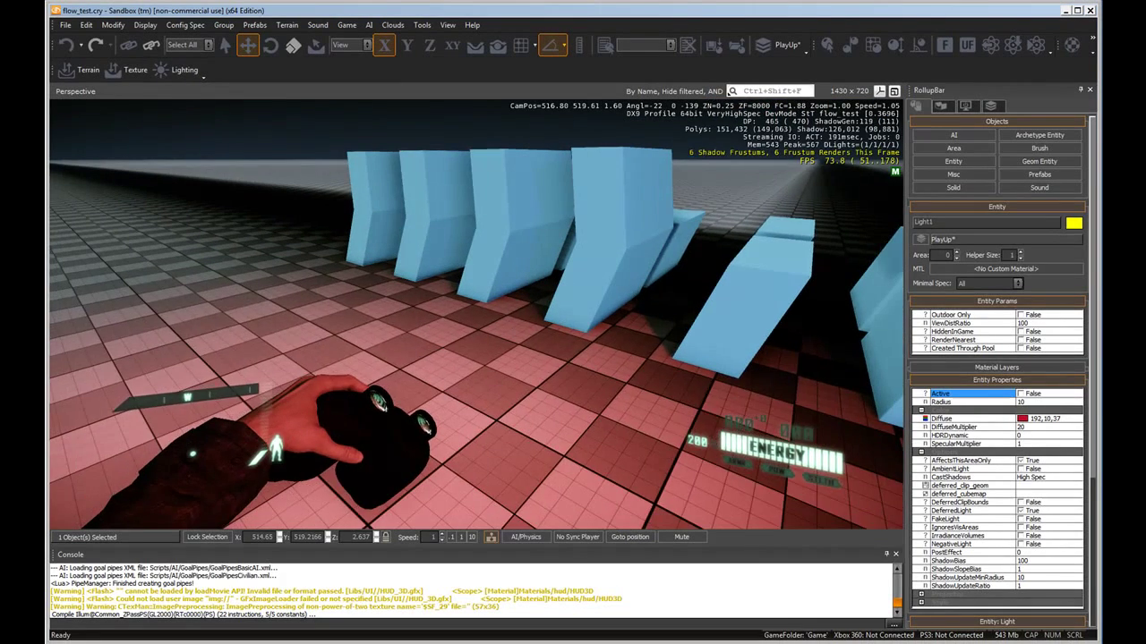
{"action": "key", "text": "Escape"}
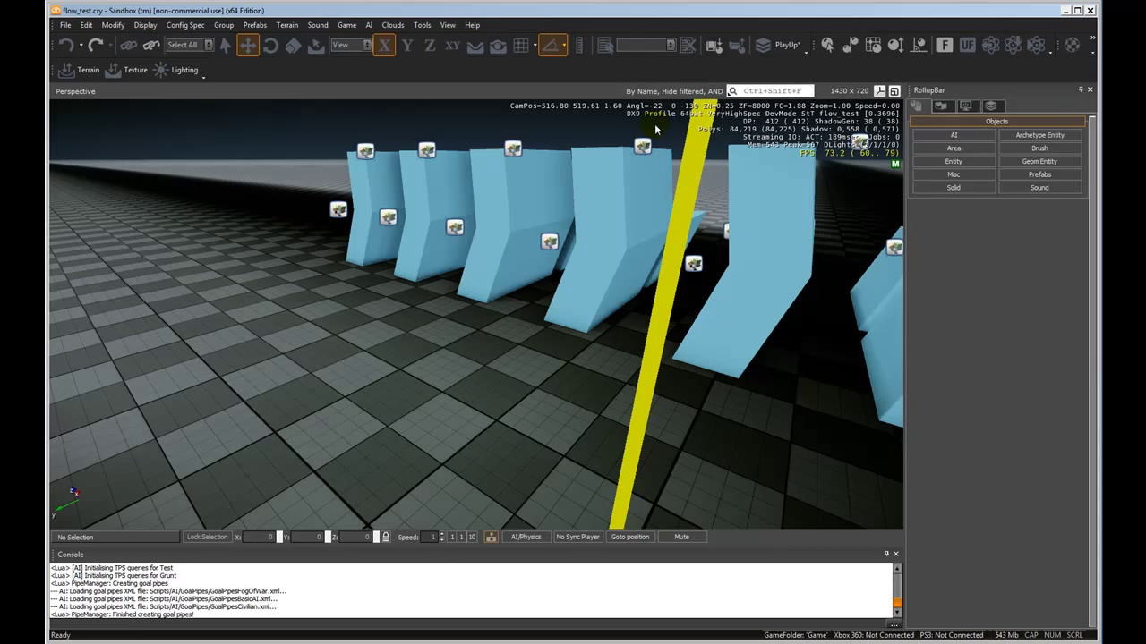
- Open the Flow Graph editor and display the ProximityTrigger1 graph from the trigger group under Entities
{"action": "left_click", "coordinate": [1049, 48]}
{"action": "left_click", "coordinate": [1001, 67]}
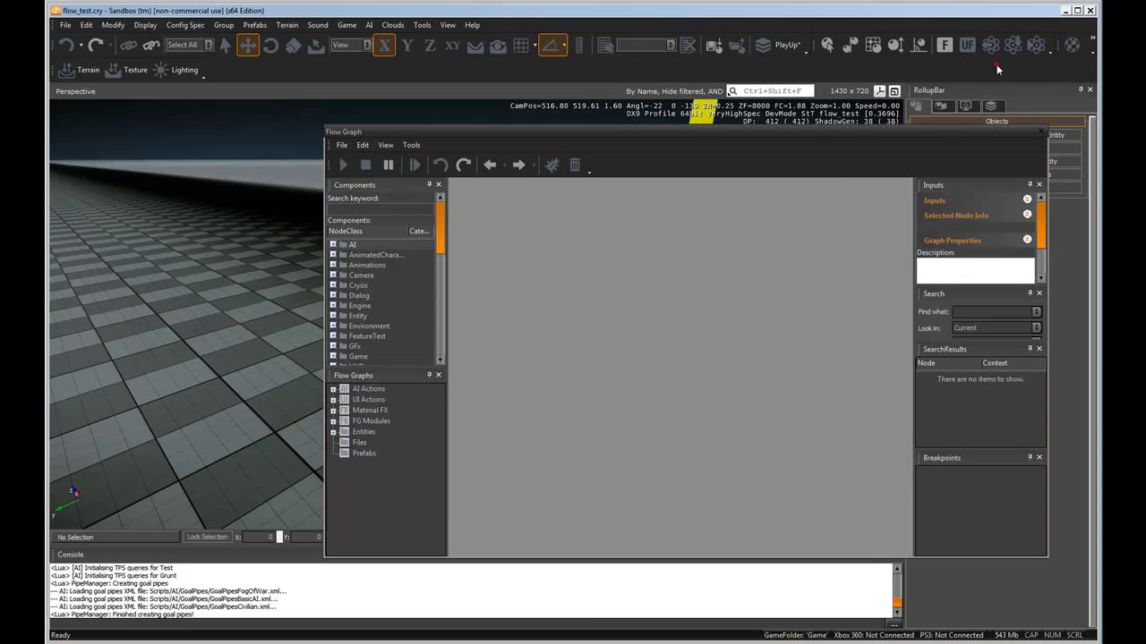
{"action": "left_click_drag", "start_coordinate": [596, 136], "coordinate": [512, 133]}
{"action": "left_click", "coordinate": [247, 412]}
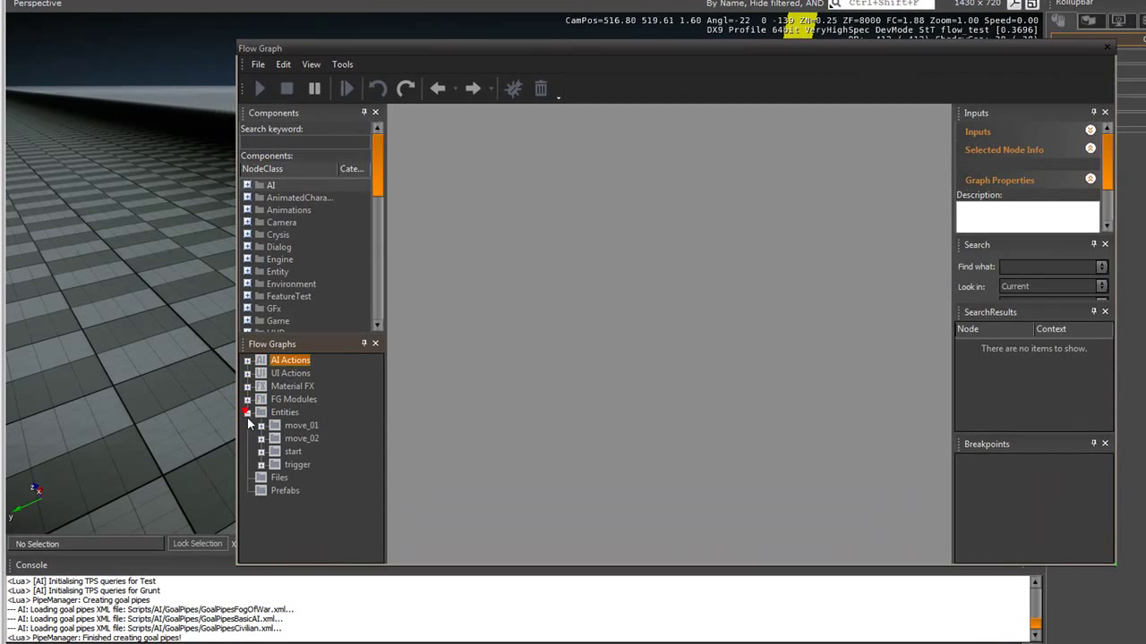
{"action": "left_click", "coordinate": [288, 465]}
{"action": "left_click", "coordinate": [261, 465]}
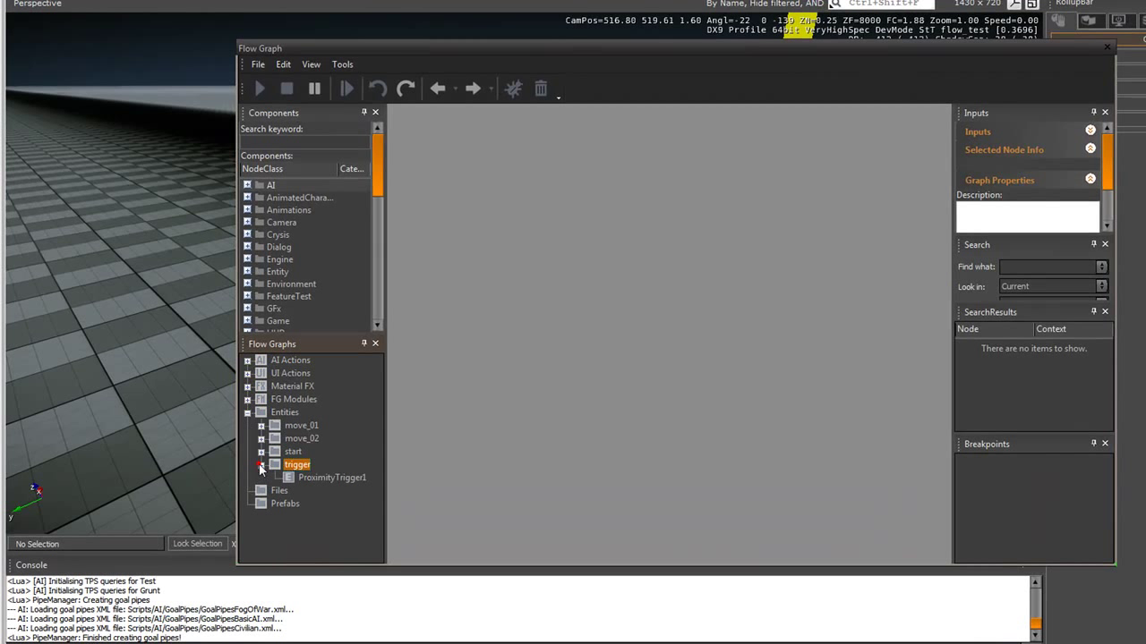
{"action": "left_click", "coordinate": [312, 478]}
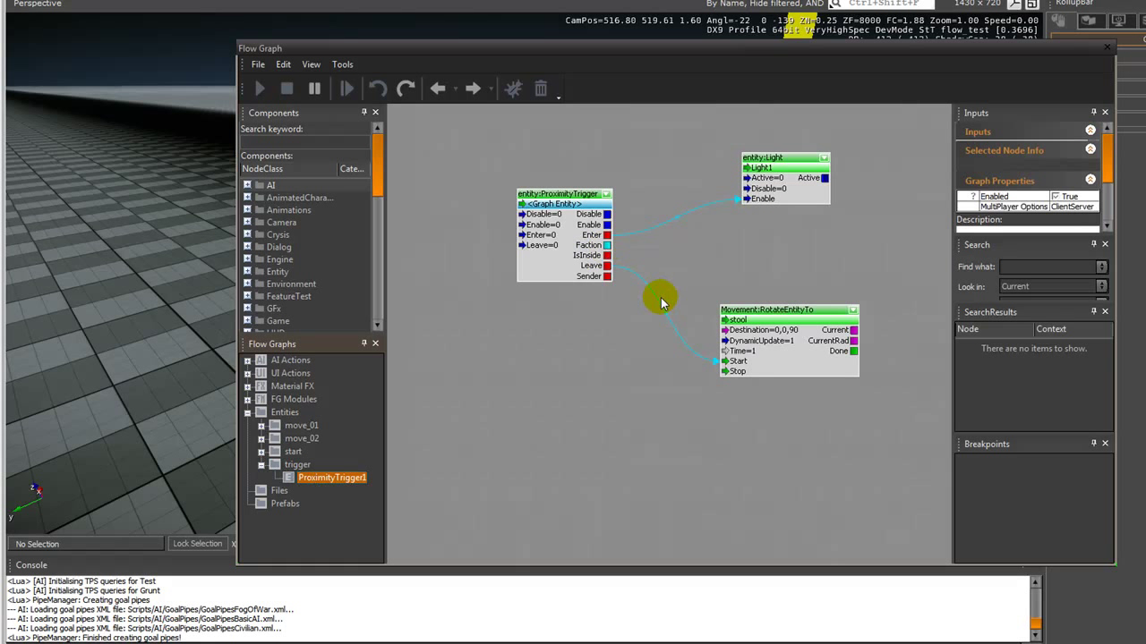